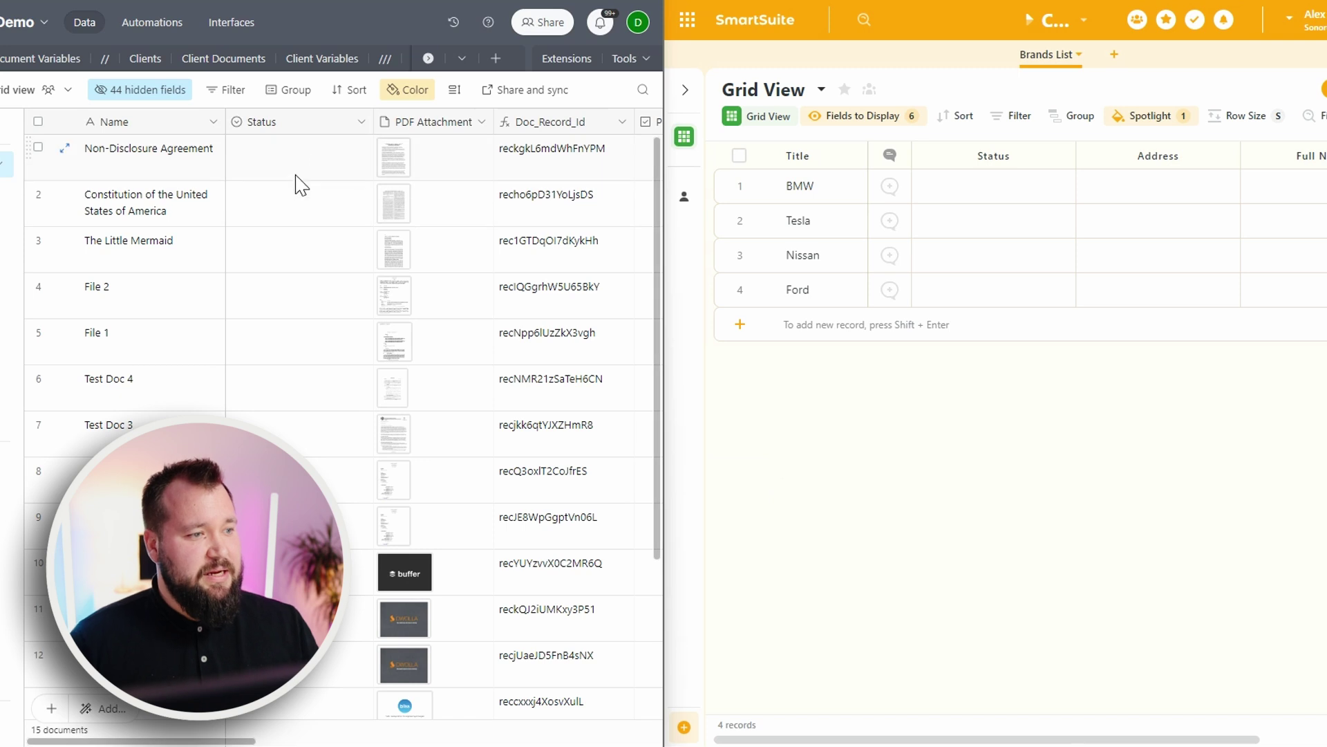
Set the Non-Disclosure Agreement's Status to To Do and check the Status-based row colouring.
{"action": "left_click", "coordinate": [314, 166]}
{"action": "left_click", "coordinate": [311, 157]}
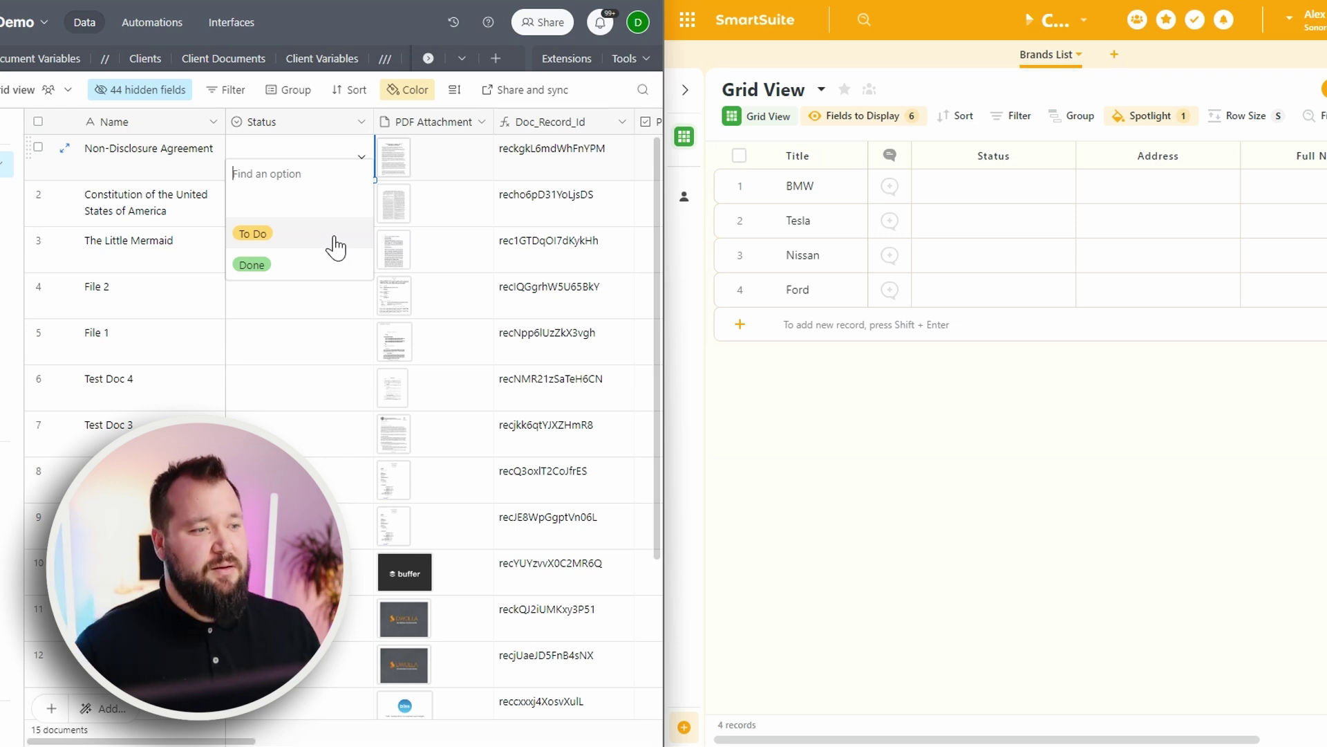
{"action": "left_click", "coordinate": [336, 247]}
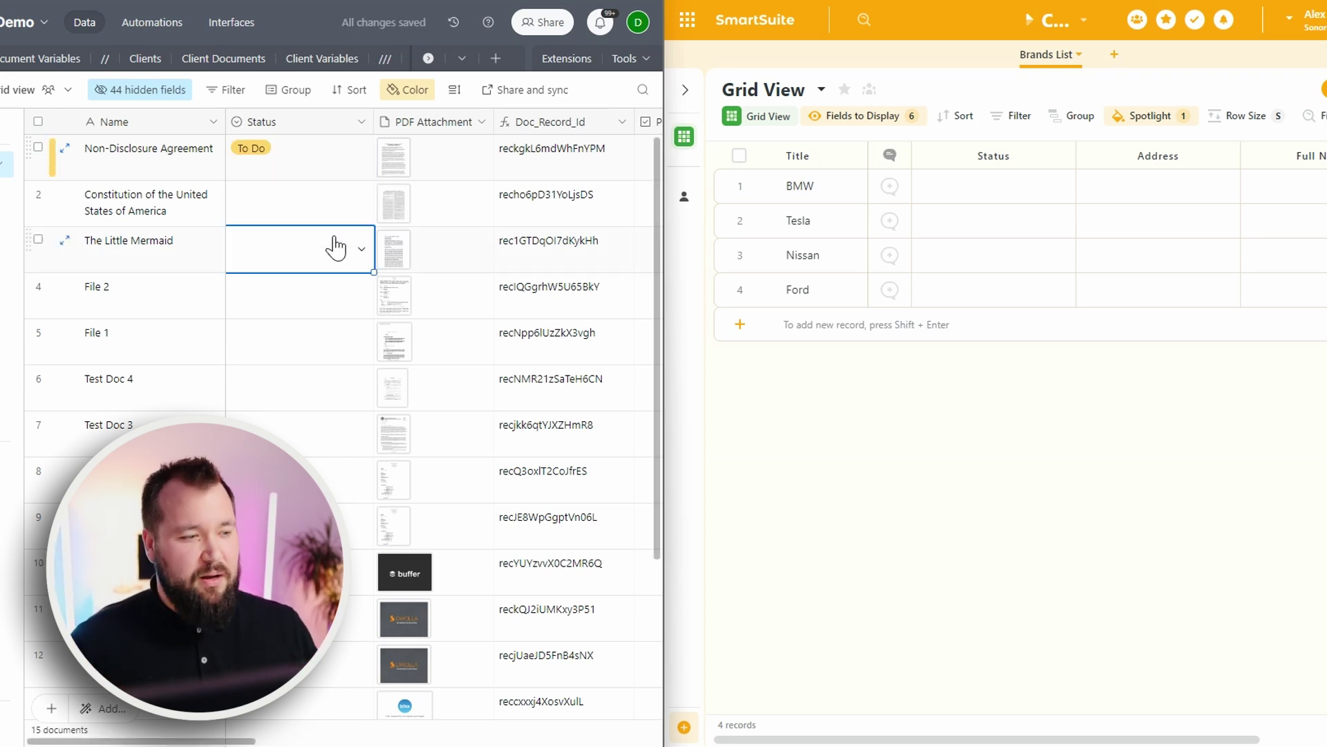
{"action": "left_click", "coordinate": [419, 91]}
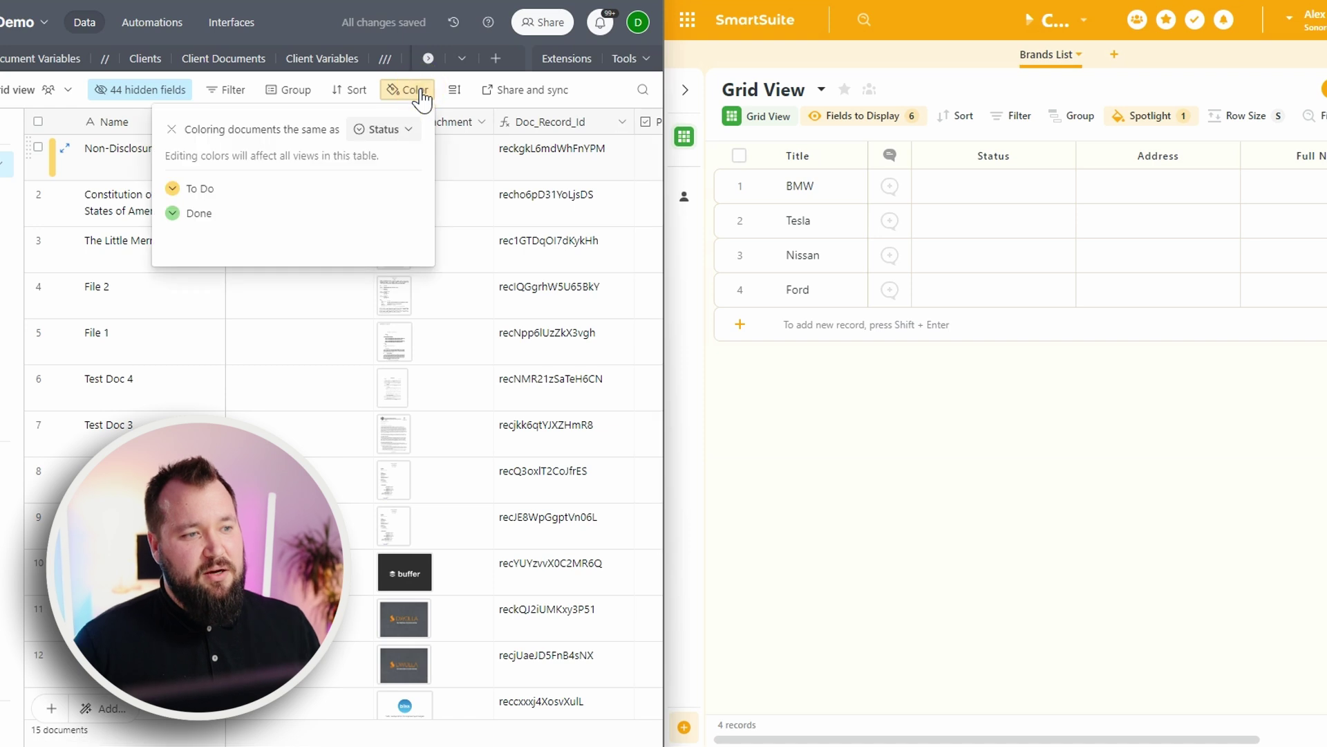
{"action": "left_click", "coordinate": [97, 212]}
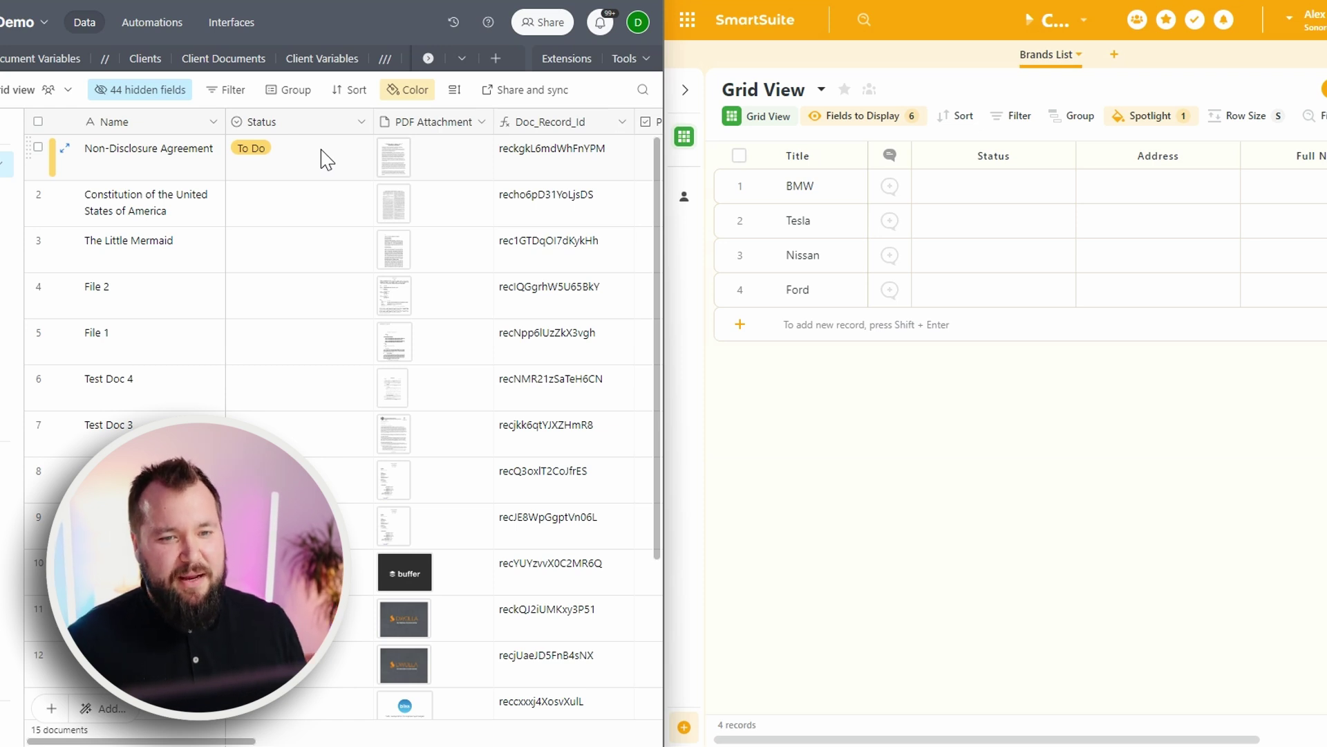
Set the Status of both BMW and Nissan to Done.
{"action": "left_click", "coordinate": [1010, 197]}
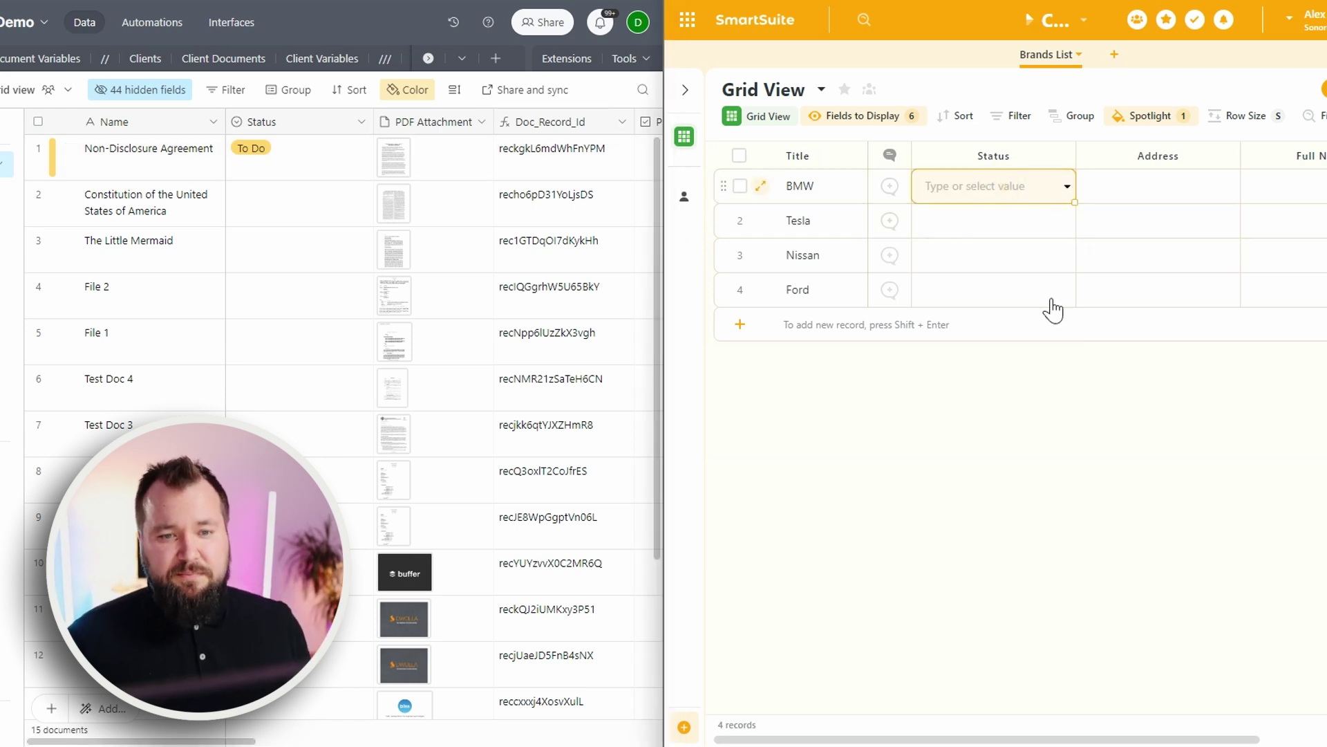
{"action": "left_click", "coordinate": [1037, 186]}
{"action": "left_click", "coordinate": [1020, 297]}
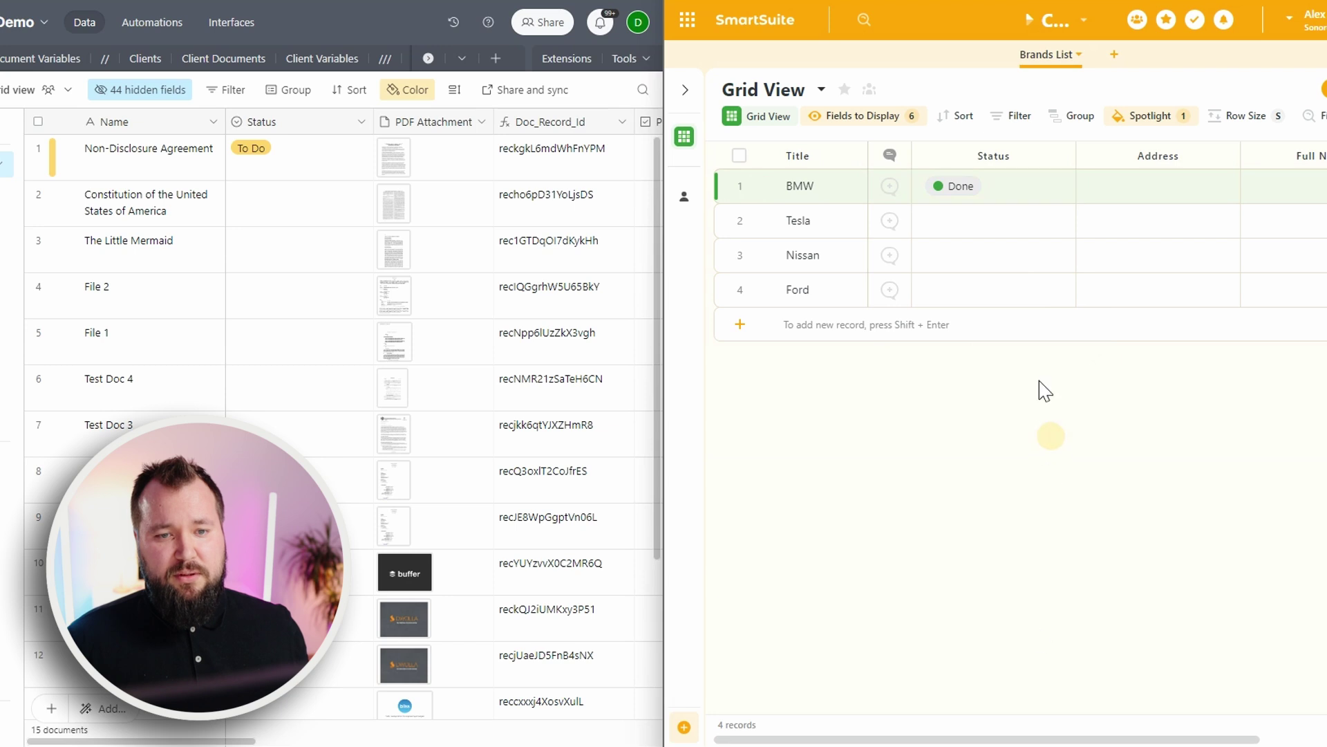
{"action": "left_click", "coordinate": [1047, 260]}
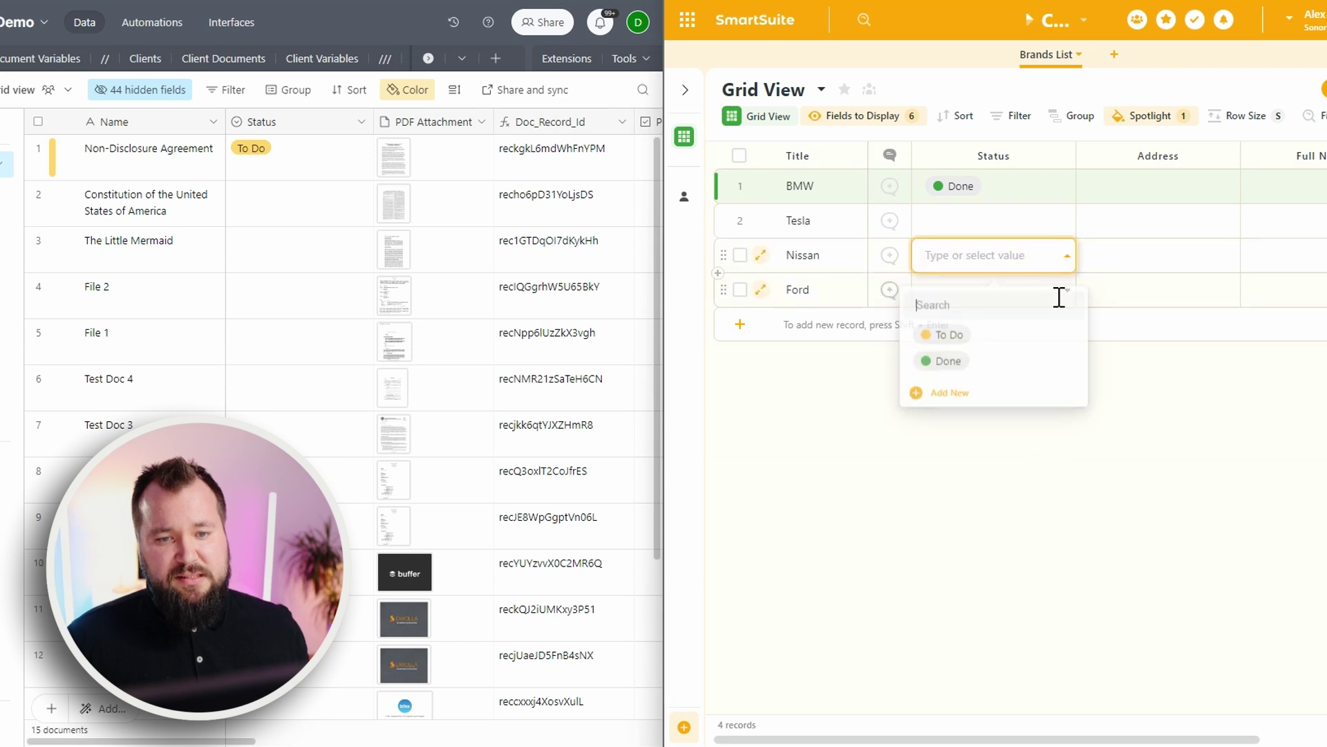
{"action": "left_click", "coordinate": [1033, 360]}
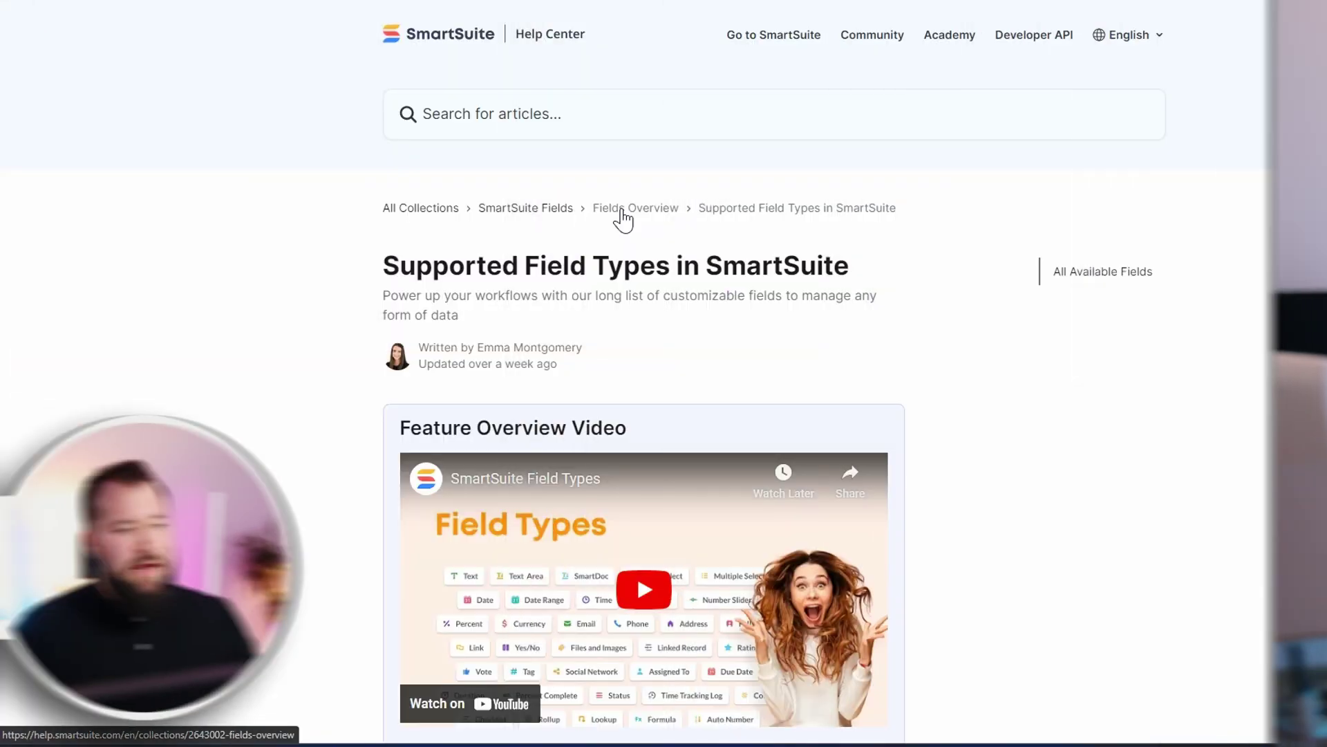
Scroll the Supported Field Types help article down to its All Available Fields table.
{"action": "scroll", "coordinate": [623, 217], "scroll_direction": "down", "scroll_amount": 2}
{"action": "scroll", "coordinate": [681, 235], "scroll_direction": "down", "scroll_amount": 2}
{"action": "scroll", "coordinate": [838, 196], "scroll_direction": "up", "scroll_amount": 4}
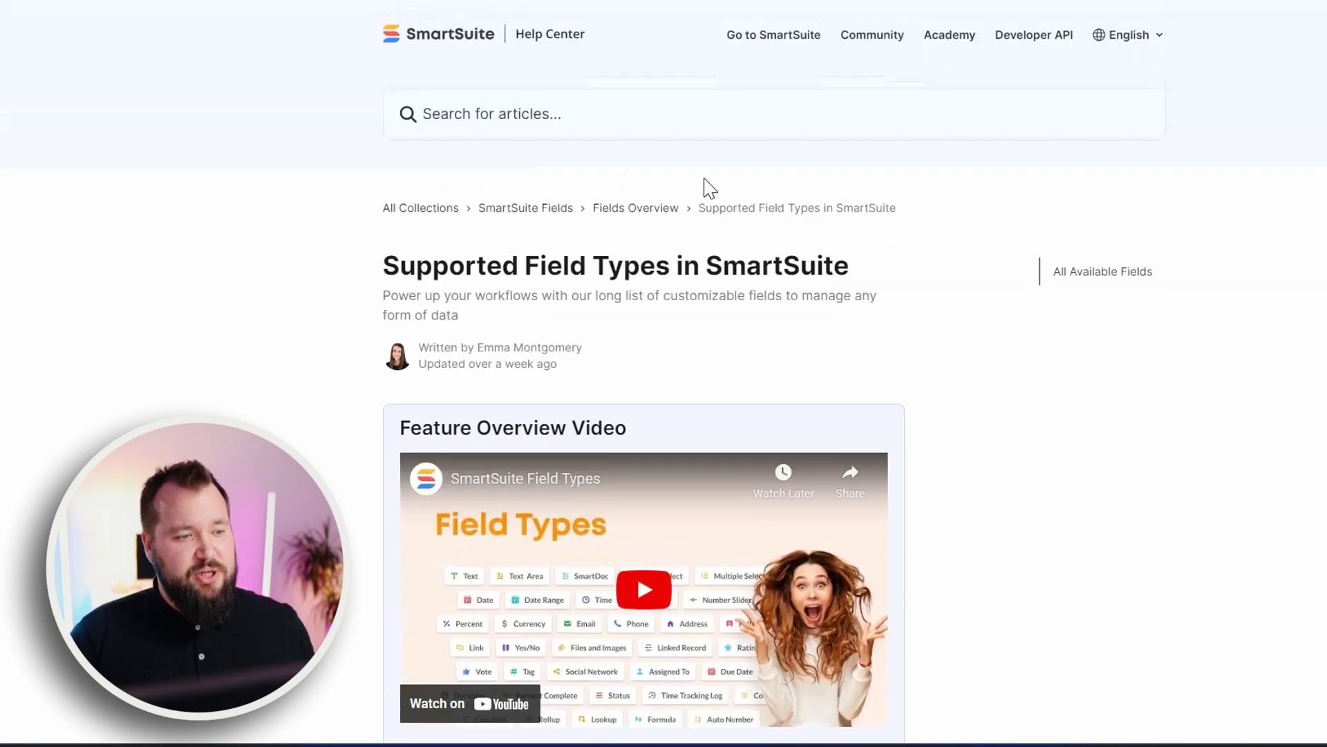
{"action": "scroll", "coordinate": [707, 194], "scroll_direction": "down", "scroll_amount": 7}
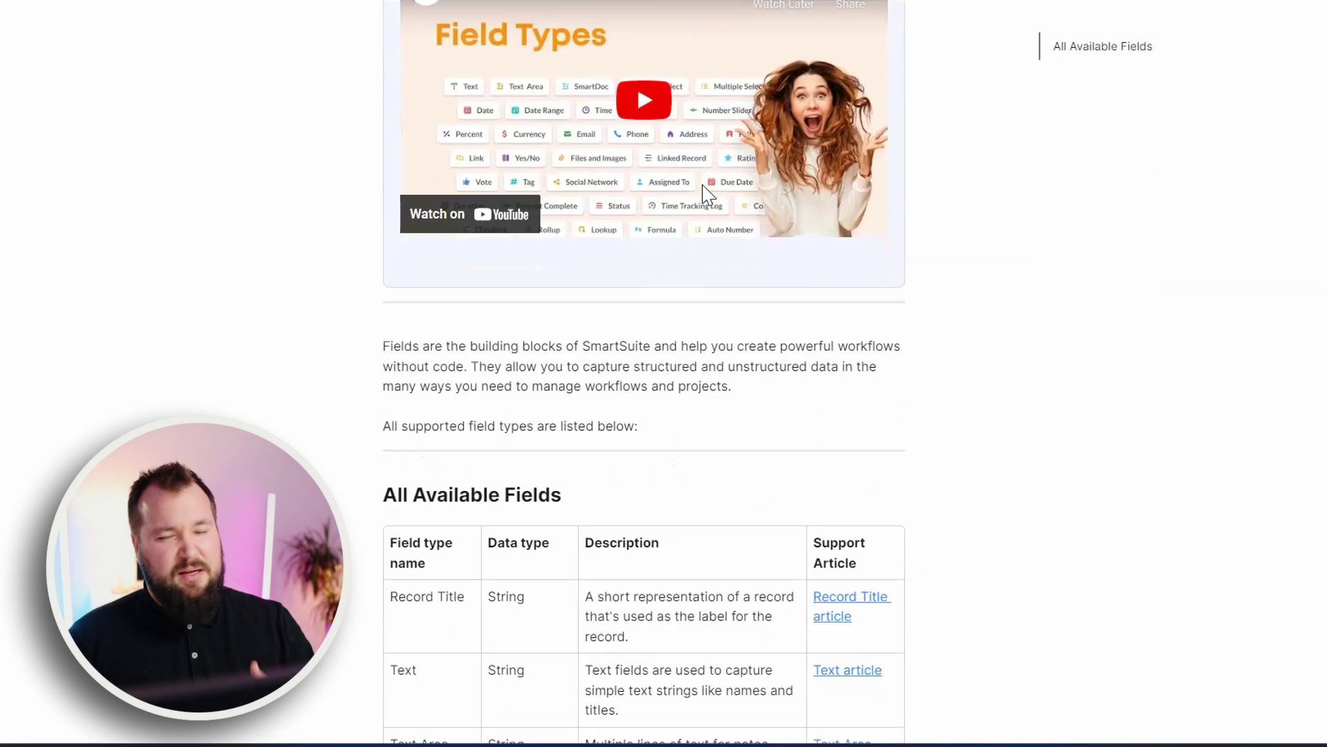
{"action": "scroll", "coordinate": [707, 195], "scroll_direction": "down", "scroll_amount": 1}
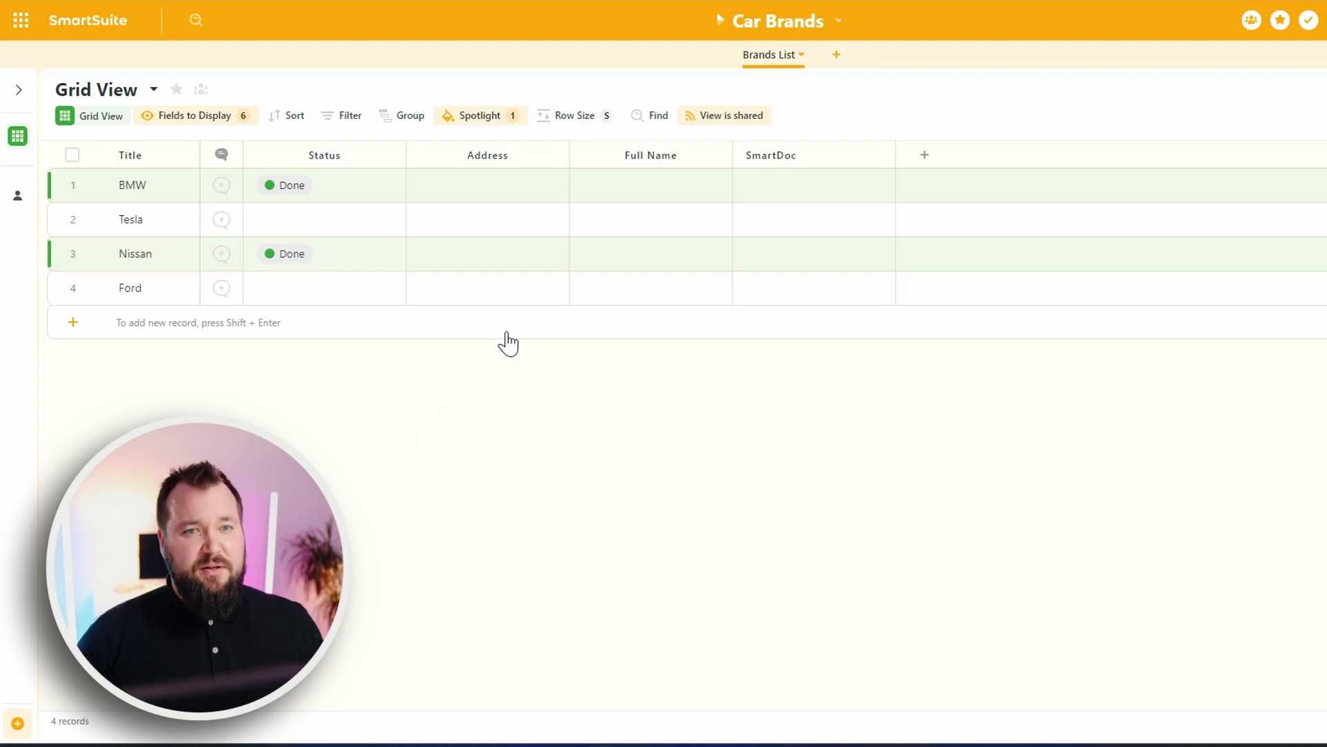
{"action": "left_click", "coordinate": [613, 268]}
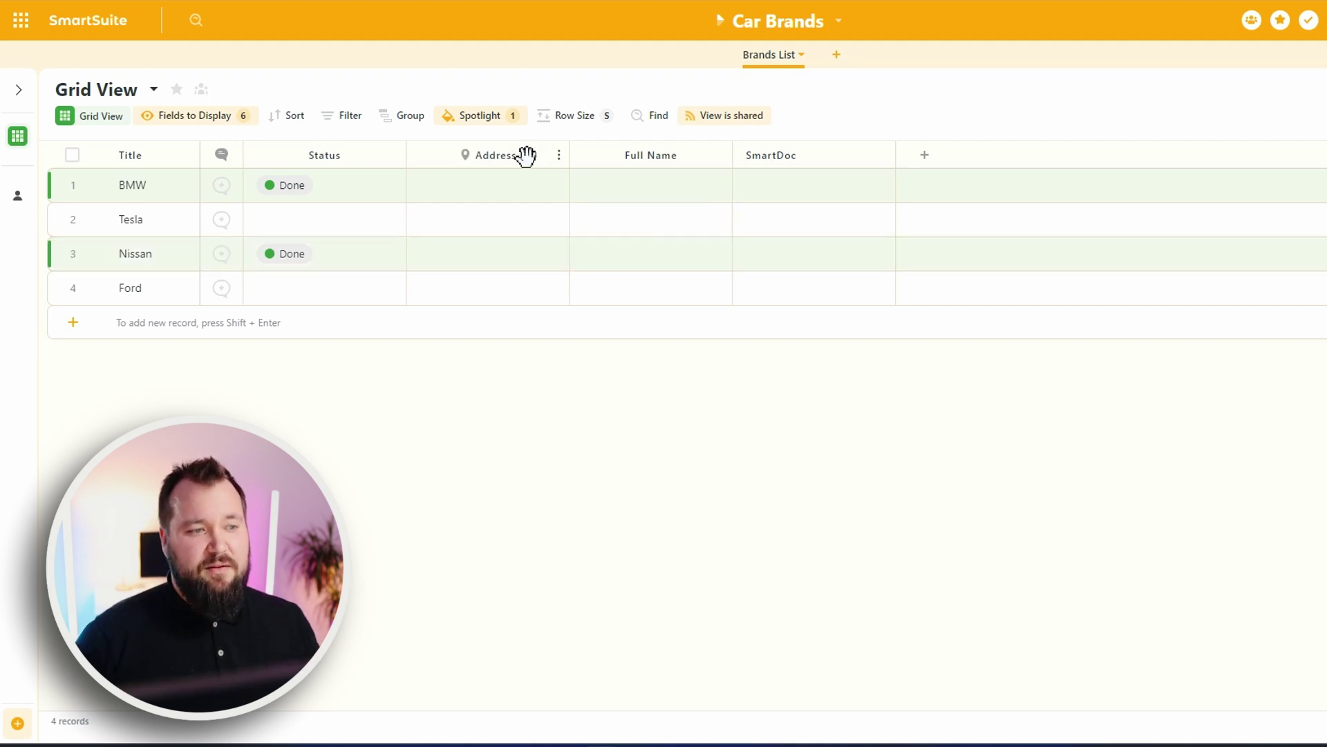
{"action": "left_click", "coordinate": [505, 199]}
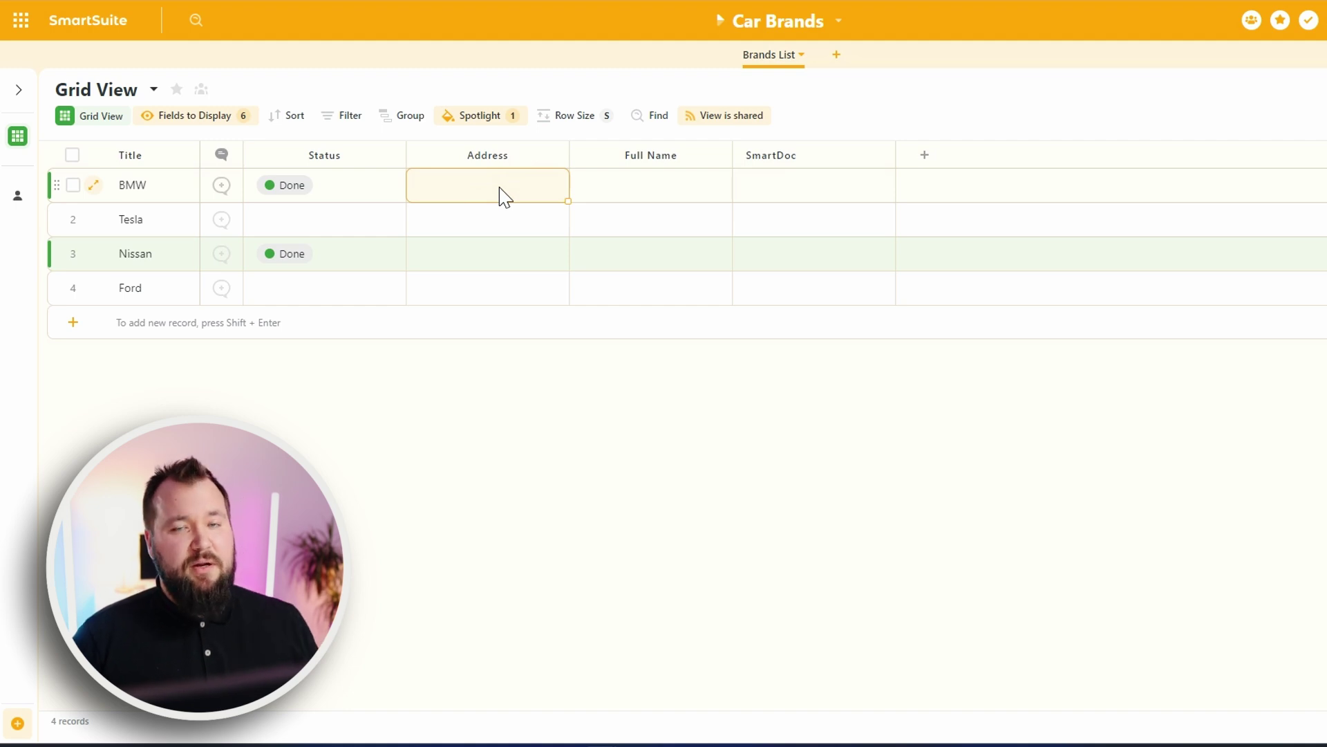
{"action": "left_click", "coordinate": [505, 199]}
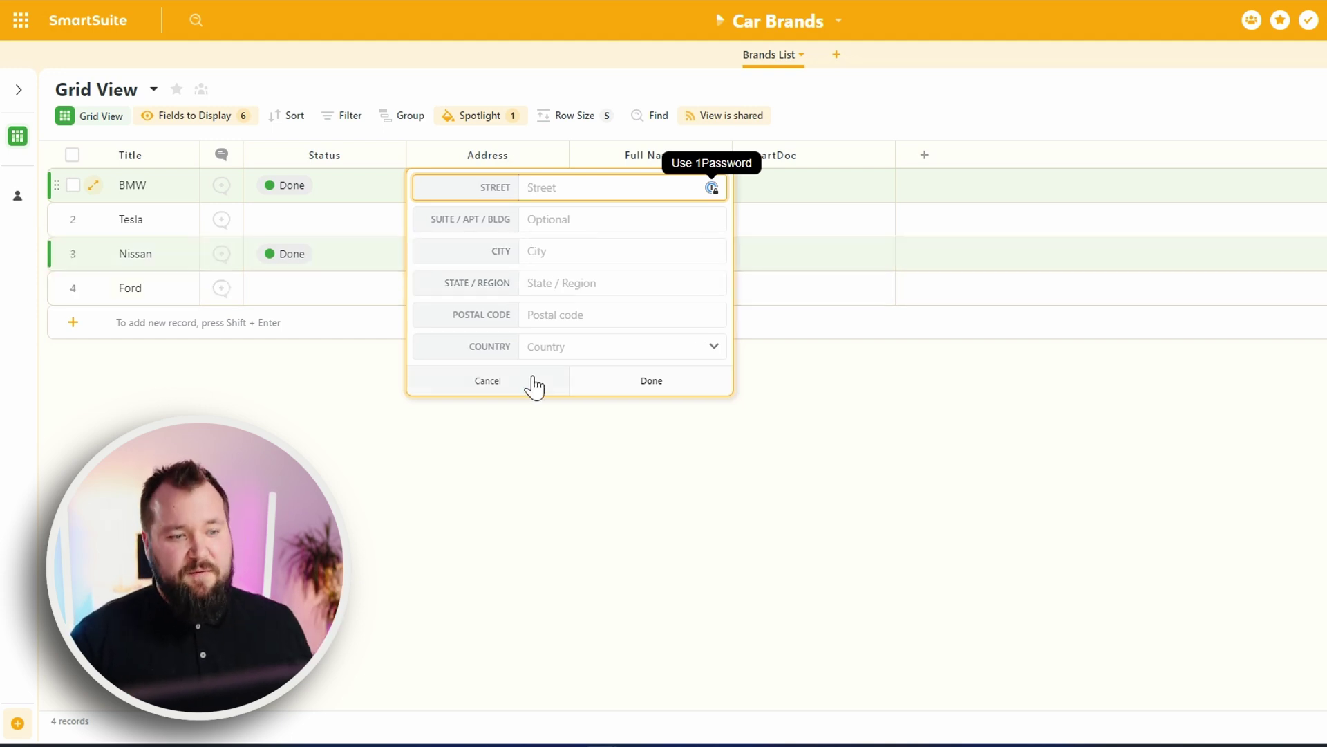
{"action": "left_click", "coordinate": [640, 344]}
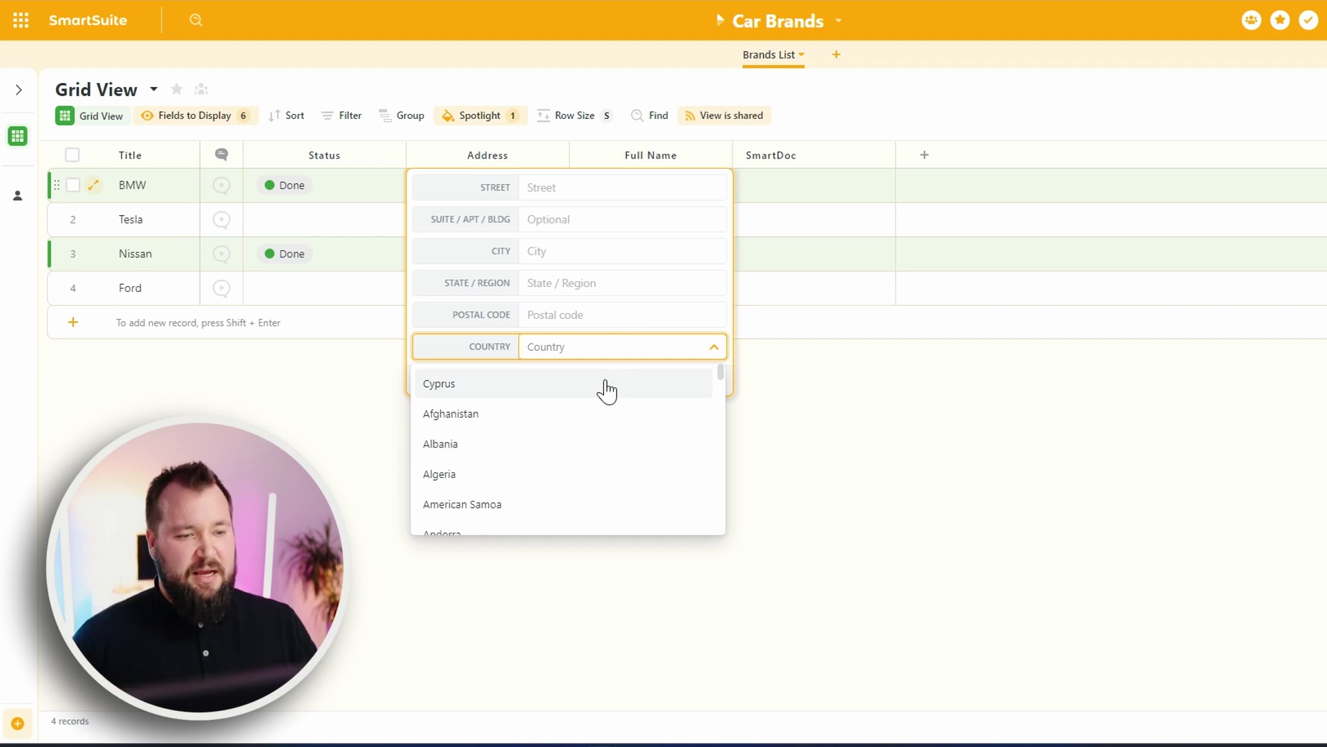
{"action": "scroll", "coordinate": [609, 394], "scroll_direction": "down", "scroll_amount": 10}
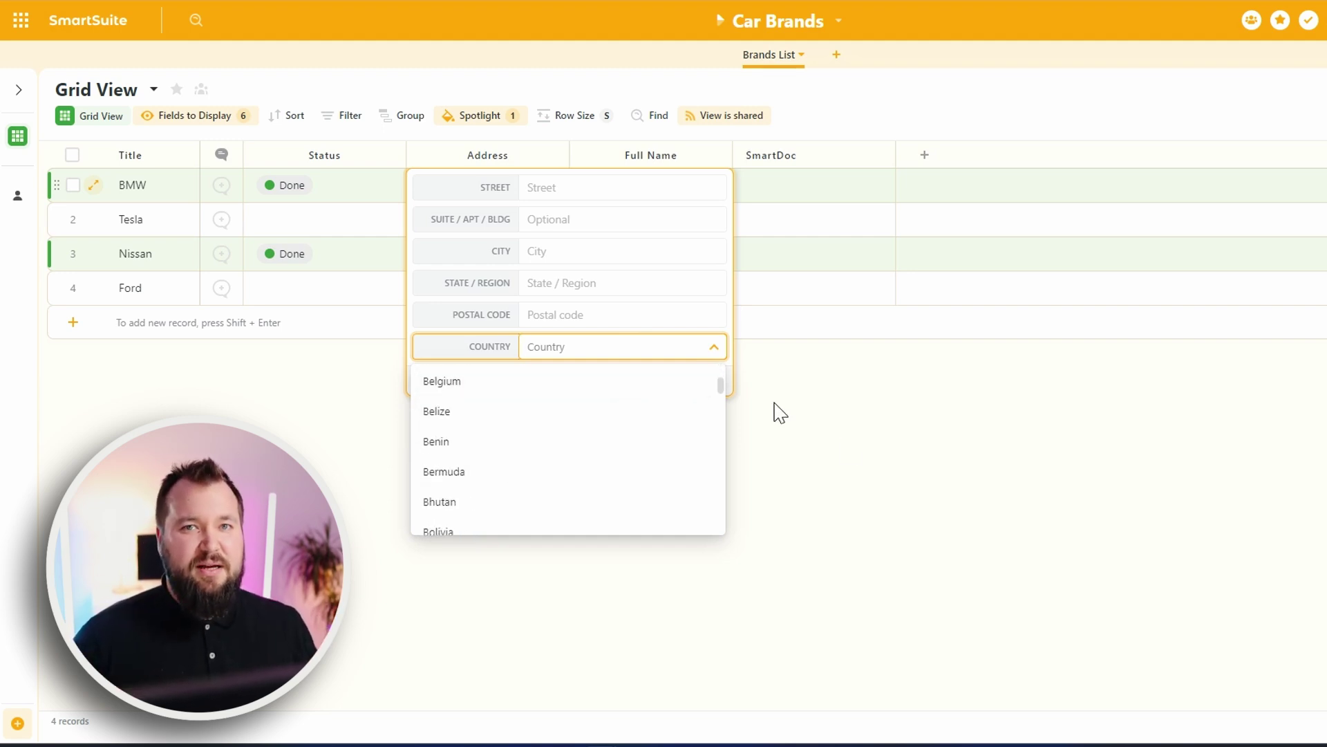
{"action": "left_click", "coordinate": [875, 470]}
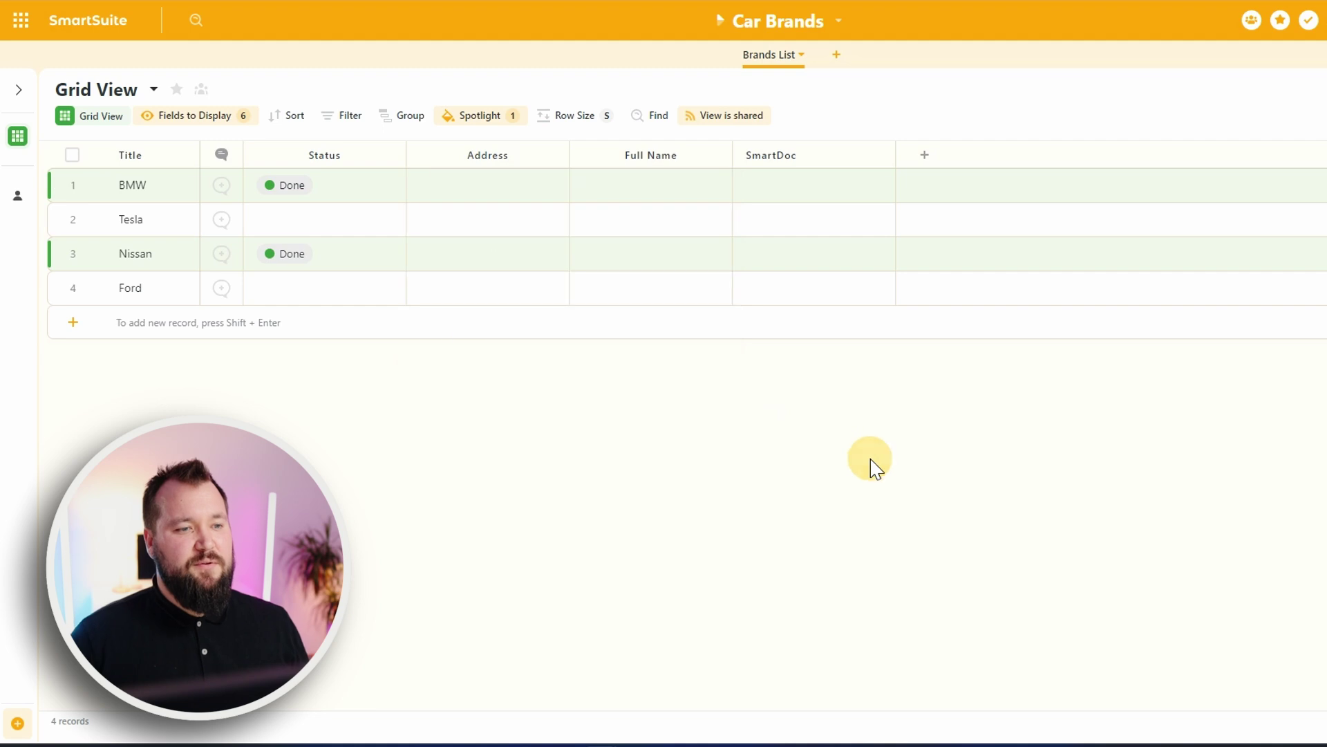
{"action": "left_click", "coordinate": [682, 187]}
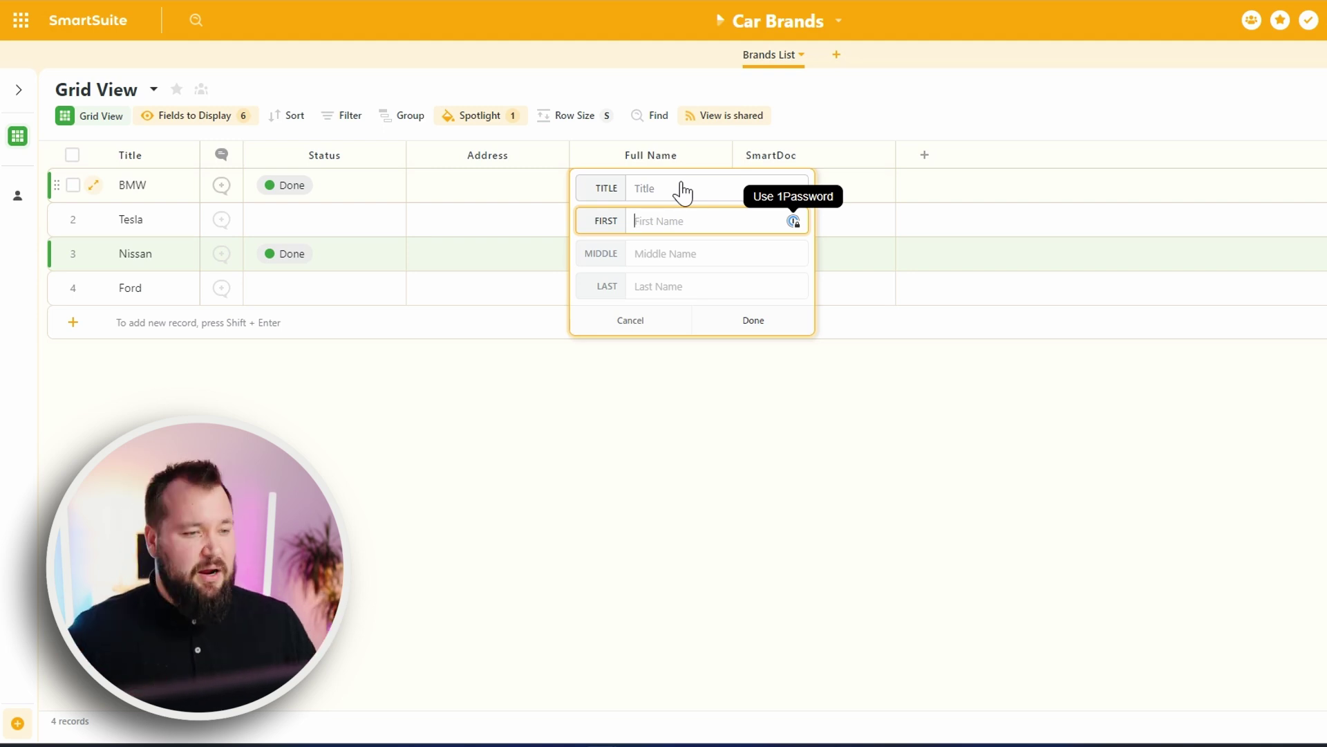
{"action": "left_click", "coordinate": [851, 198]}
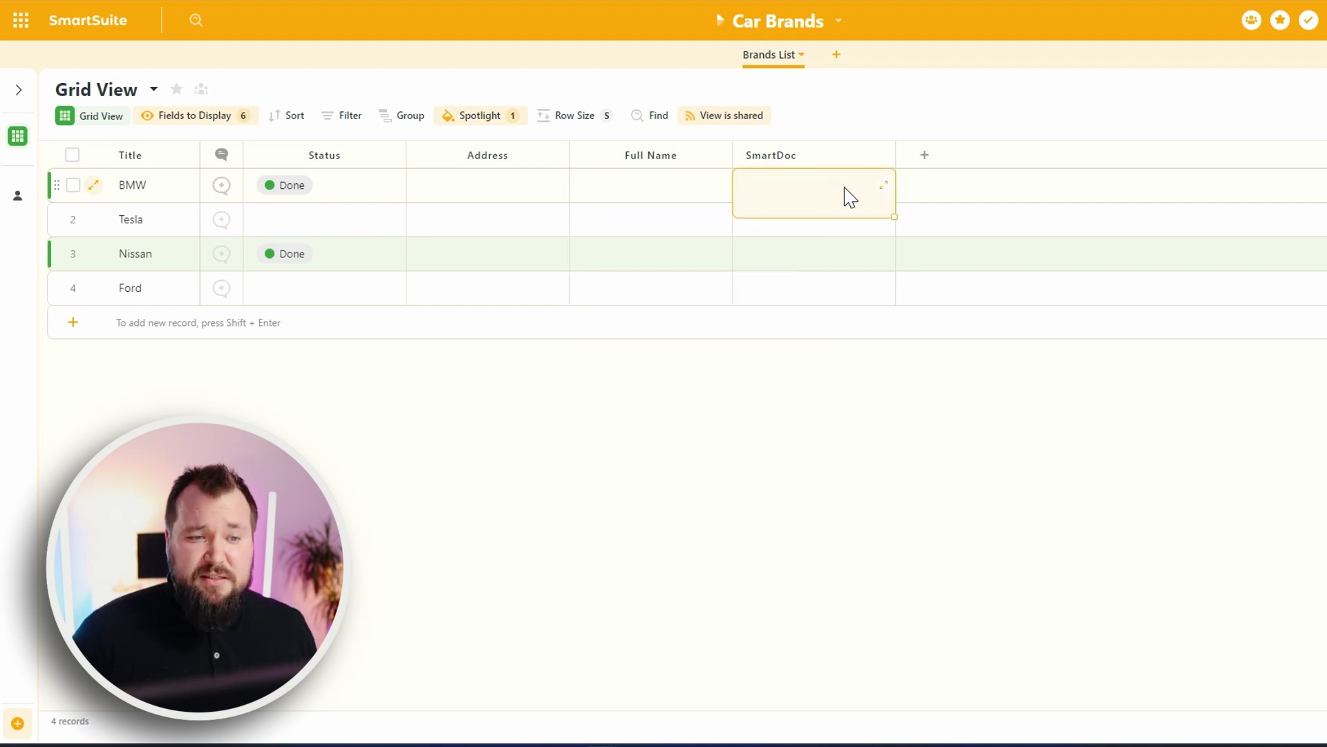
Open BMW's SmartDoc in the full editor and write the Heading 1 'A brief history of #BMW'.
{"action": "left_click", "coordinate": [885, 186]}
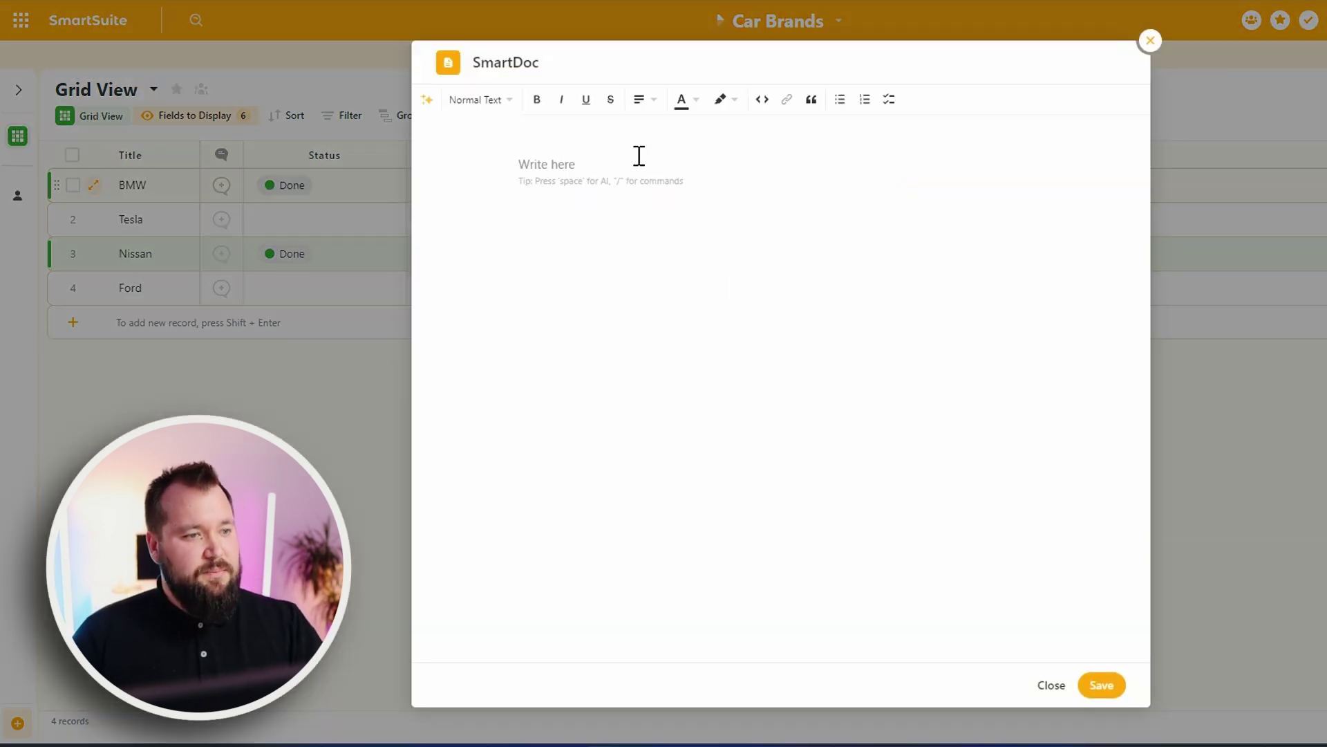
{"action": "left_click", "coordinate": [501, 103]}
{"action": "left_click", "coordinate": [515, 219]}
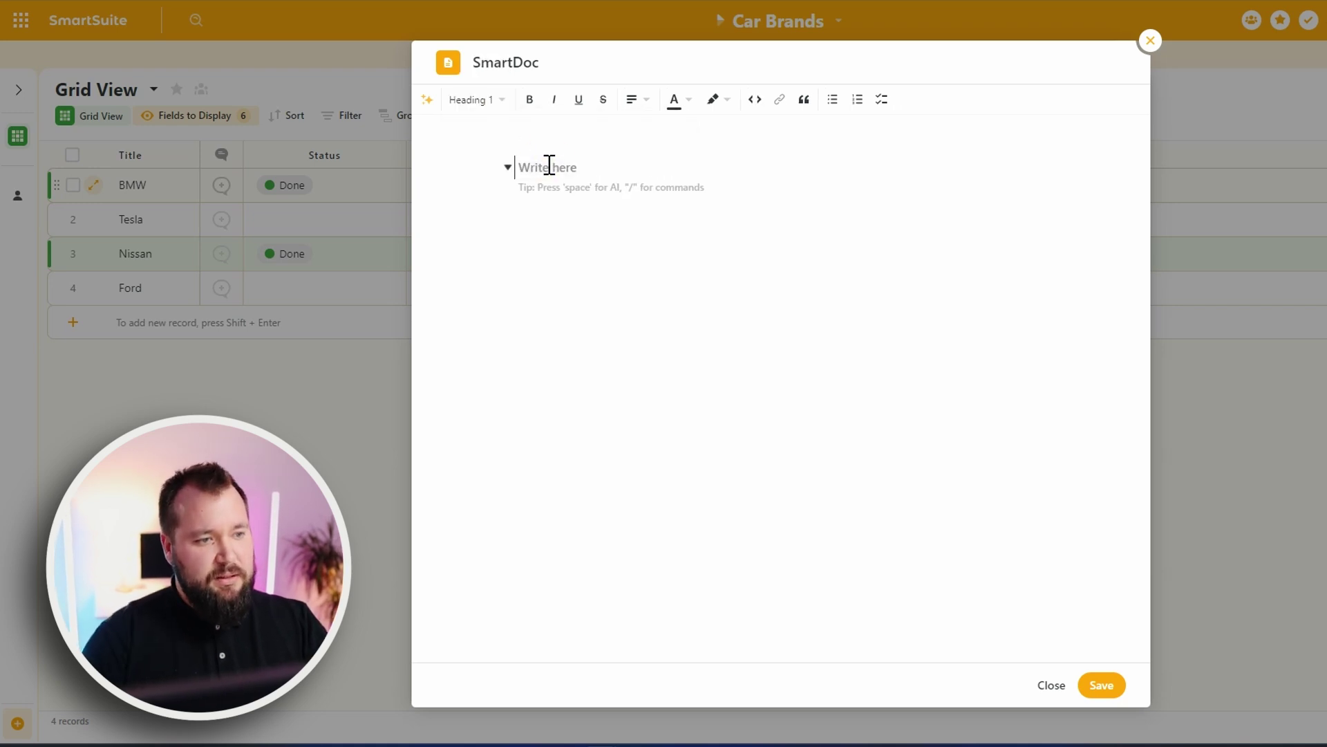
{"action": "type", "text": "a"}
{"action": "key", "text": "BackSpace"}
{"action": "type", "text": "A brief history of #BMW"}
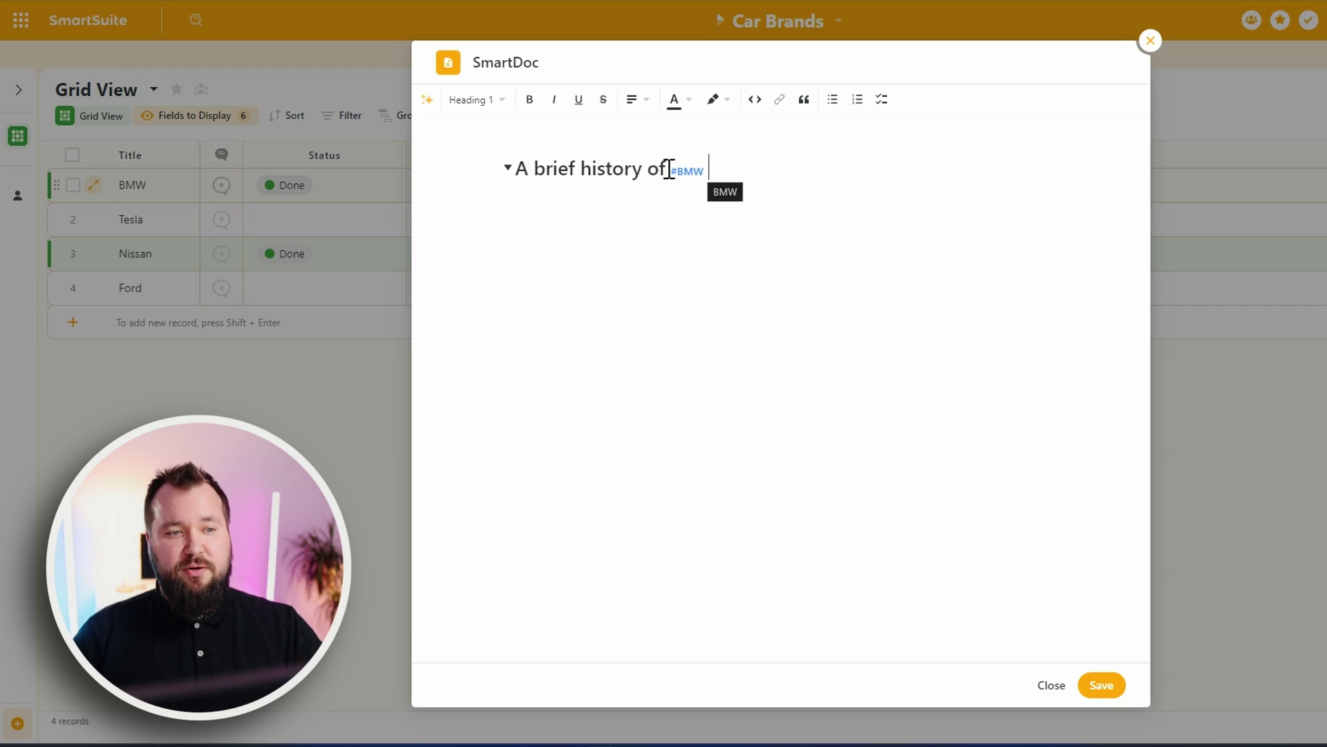
Open the linked BMW record from the #BMW mention in the heading.
{"action": "left_click", "coordinate": [706, 178]}
{"action": "left_click", "coordinate": [717, 172]}
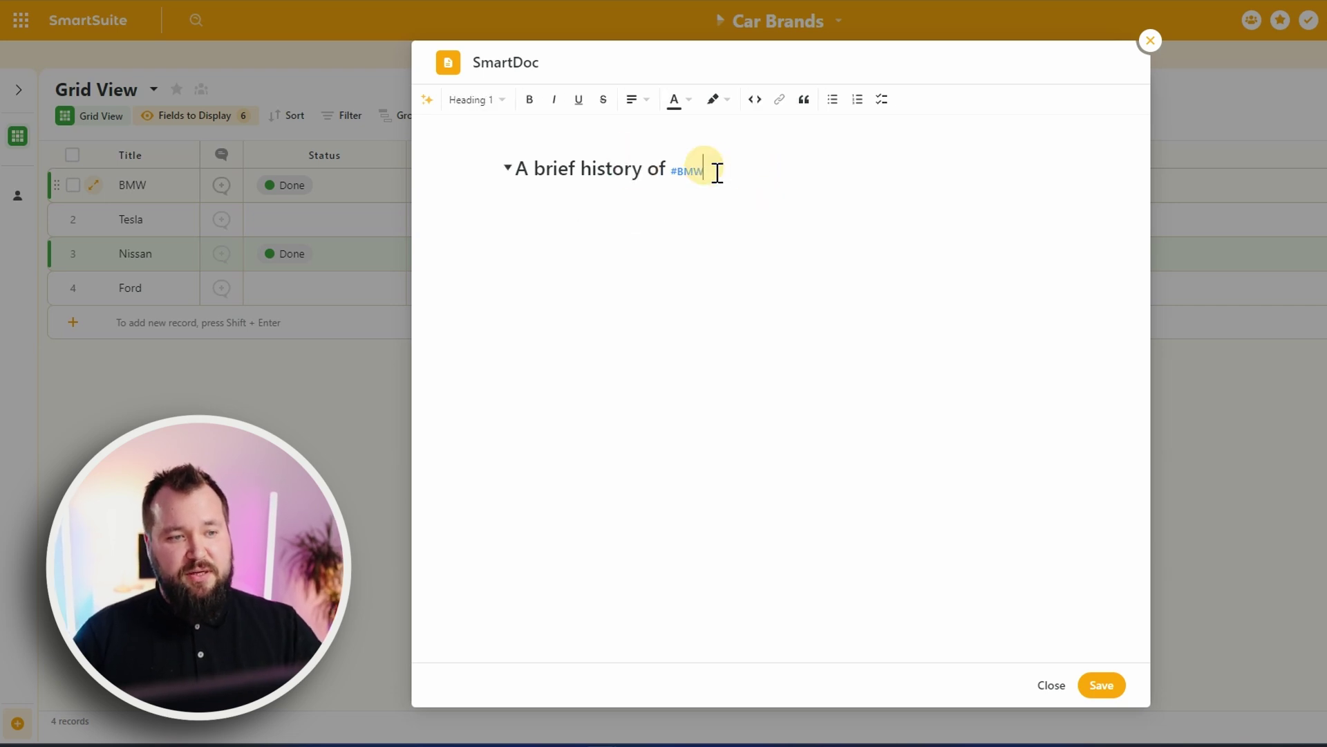
{"action": "left_click", "coordinate": [680, 175]}
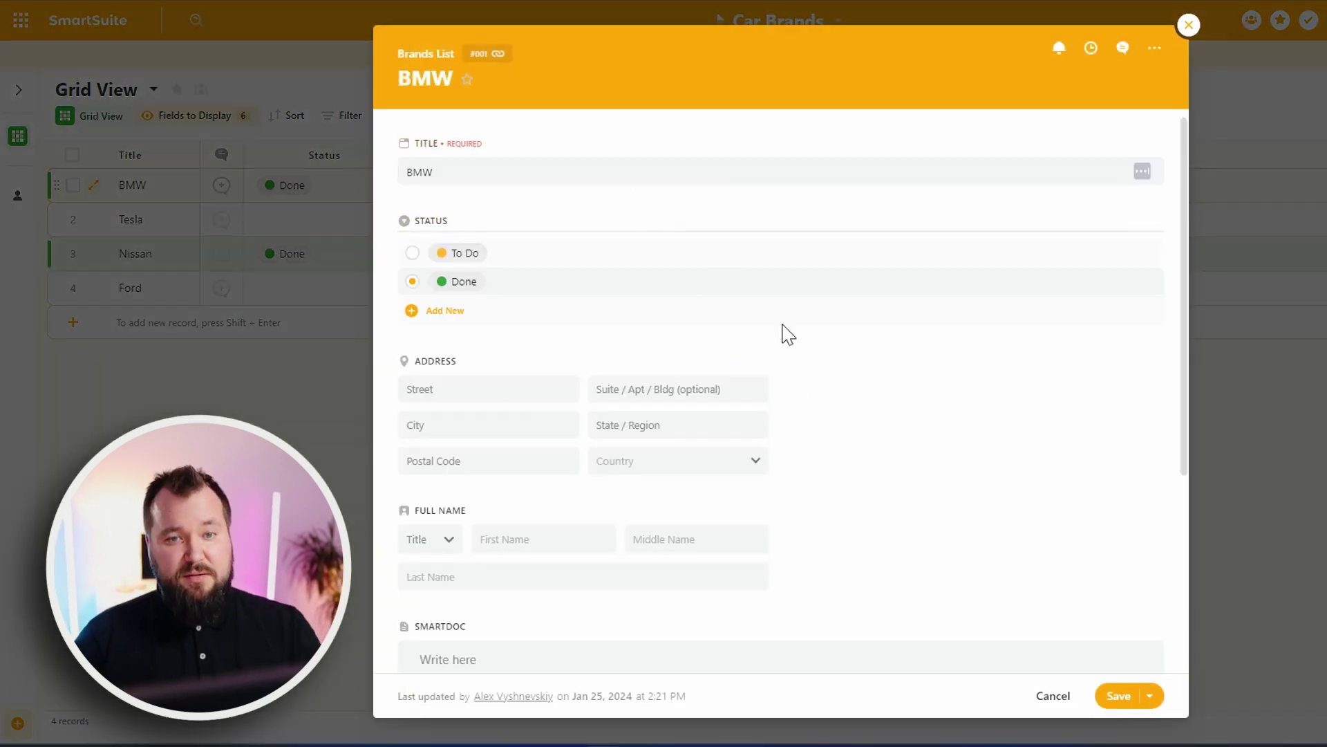
Close the BMW record and insert a divider line below the SmartDoc heading.
{"action": "left_click", "coordinate": [1188, 25]}
{"action": "type", "text": "/"}
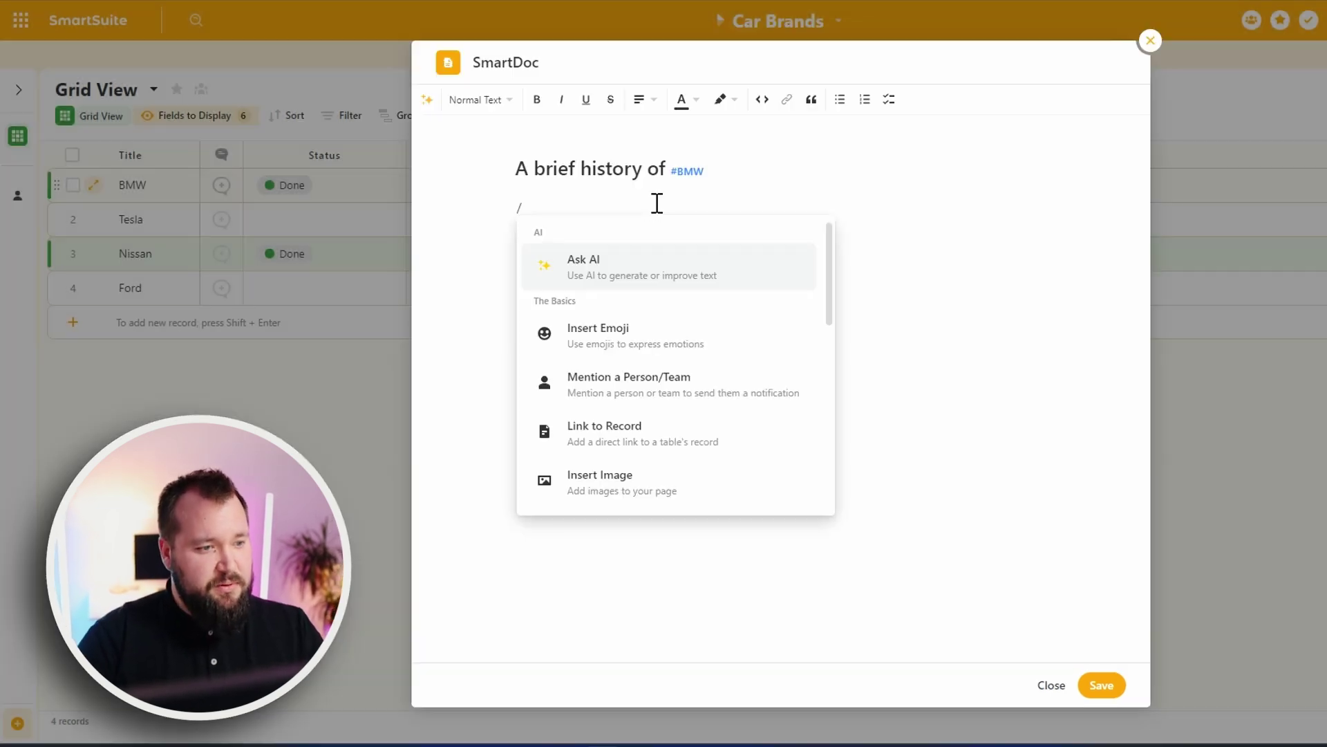
{"action": "scroll", "coordinate": [667, 394], "scroll_direction": "down", "scroll_amount": 5}
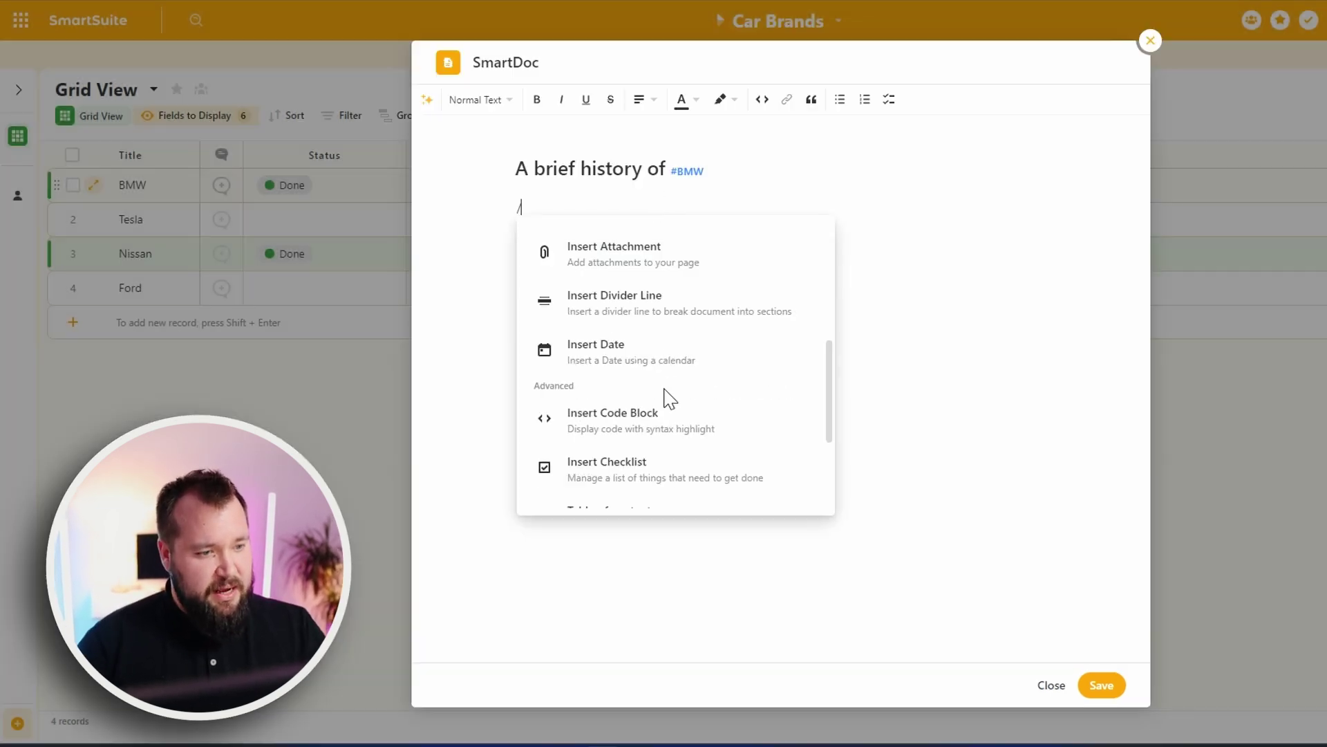
{"action": "left_click", "coordinate": [671, 300]}
Have the AI write a brief history of BMW below the divider and save the SmartDoc.
{"action": "left_click", "coordinate": [655, 238]}
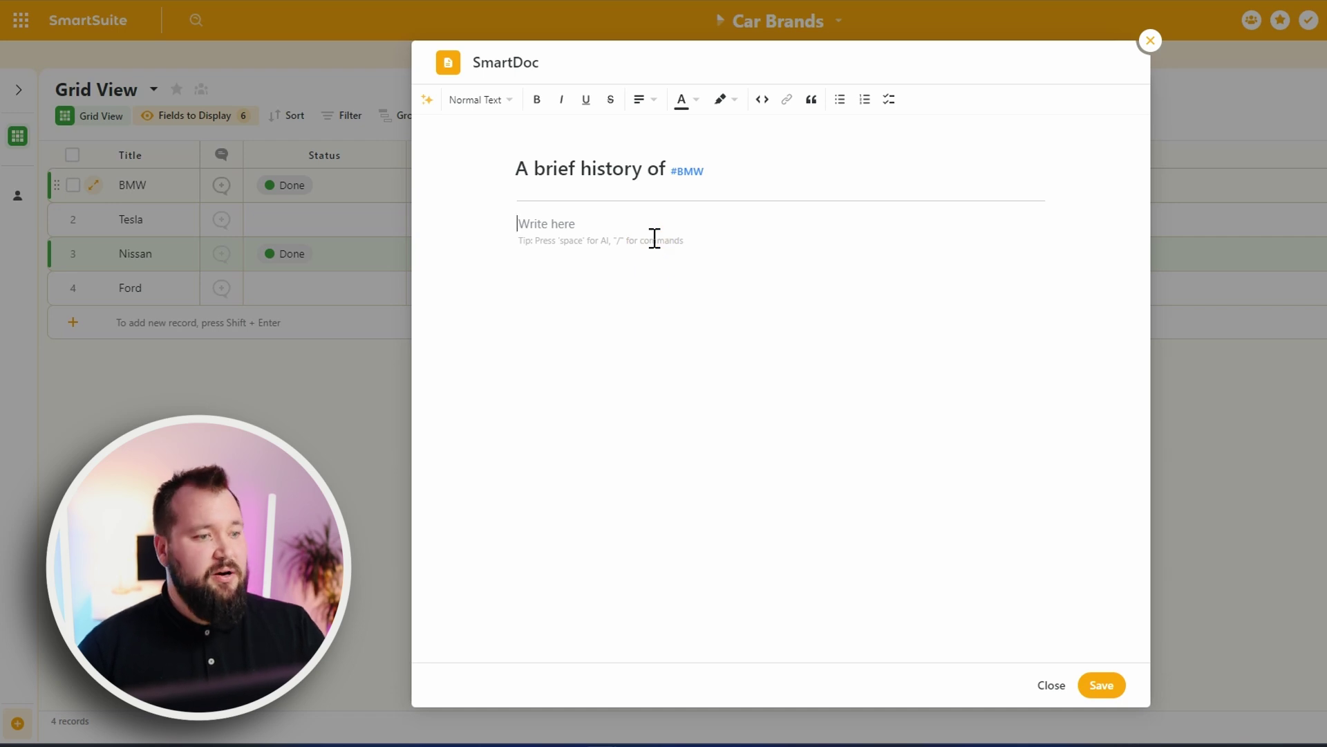
{"action": "key", "text": "space"}
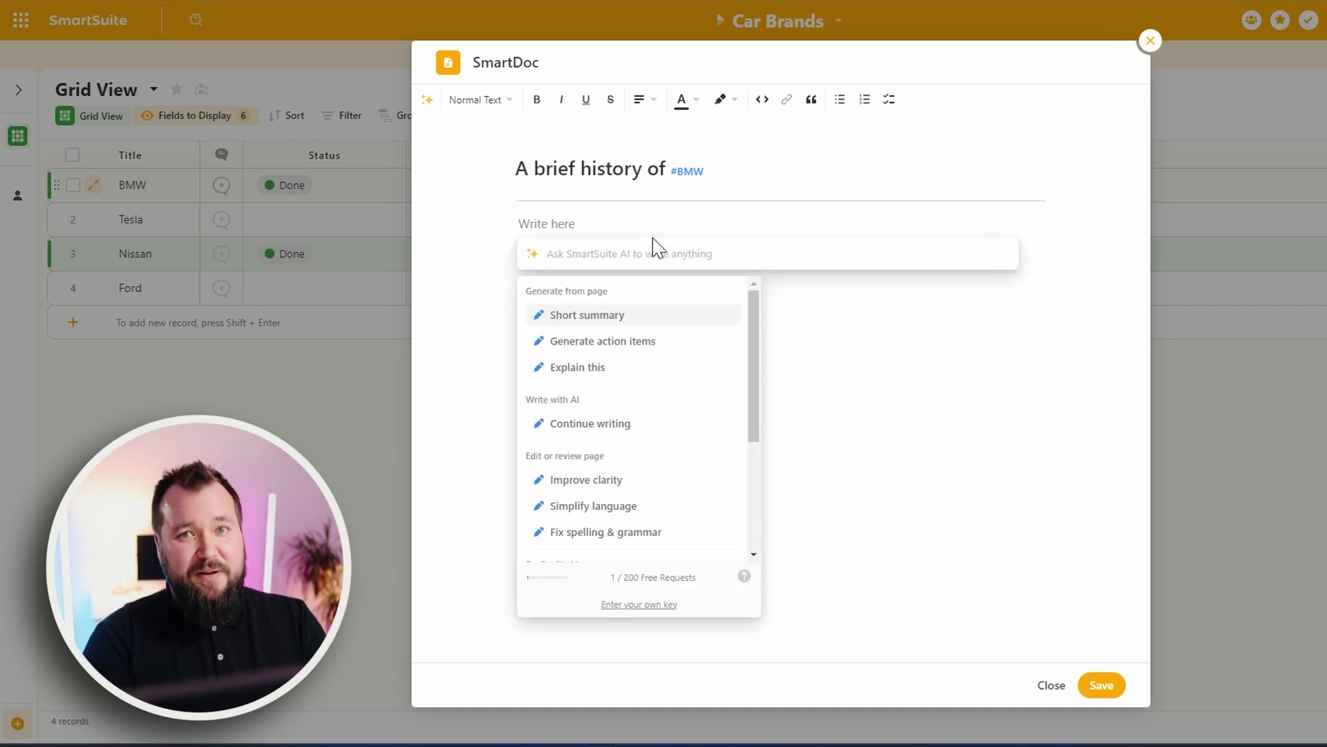
{"action": "key", "text": "Return"}
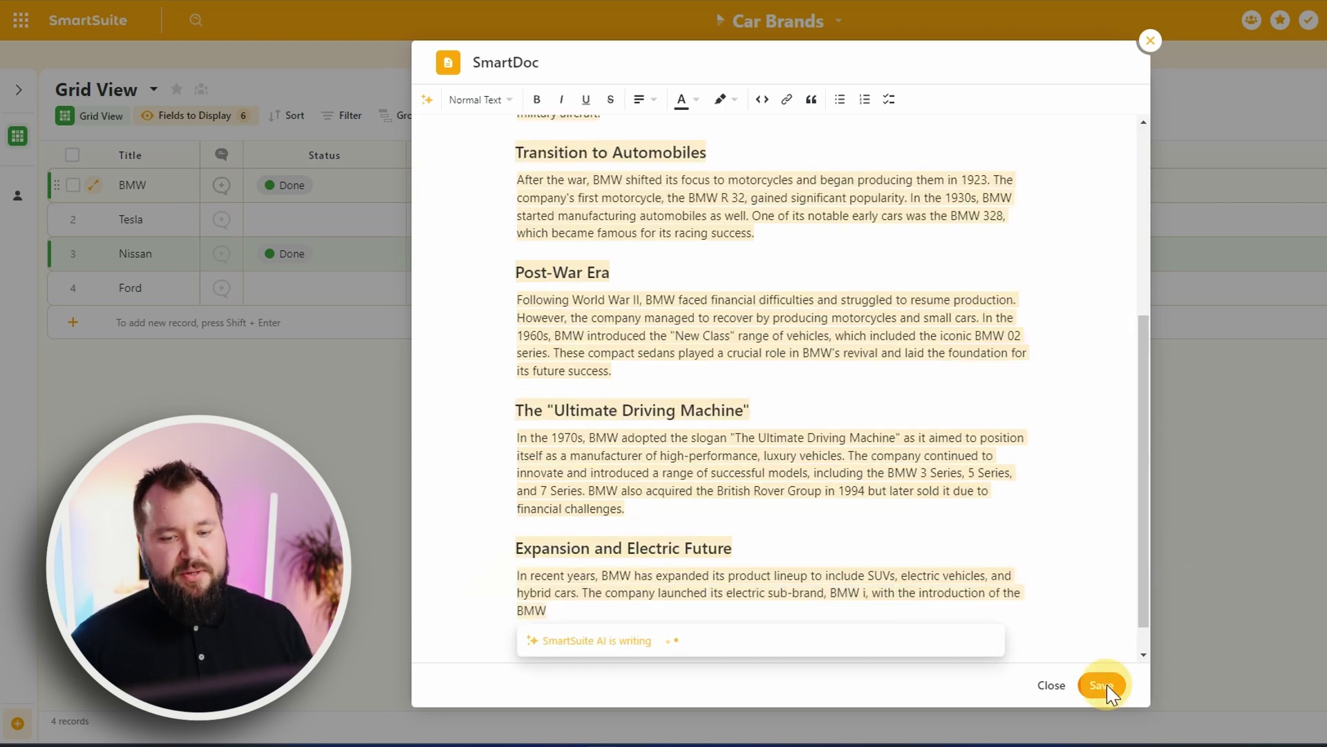
{"action": "left_click", "coordinate": [1103, 686]}
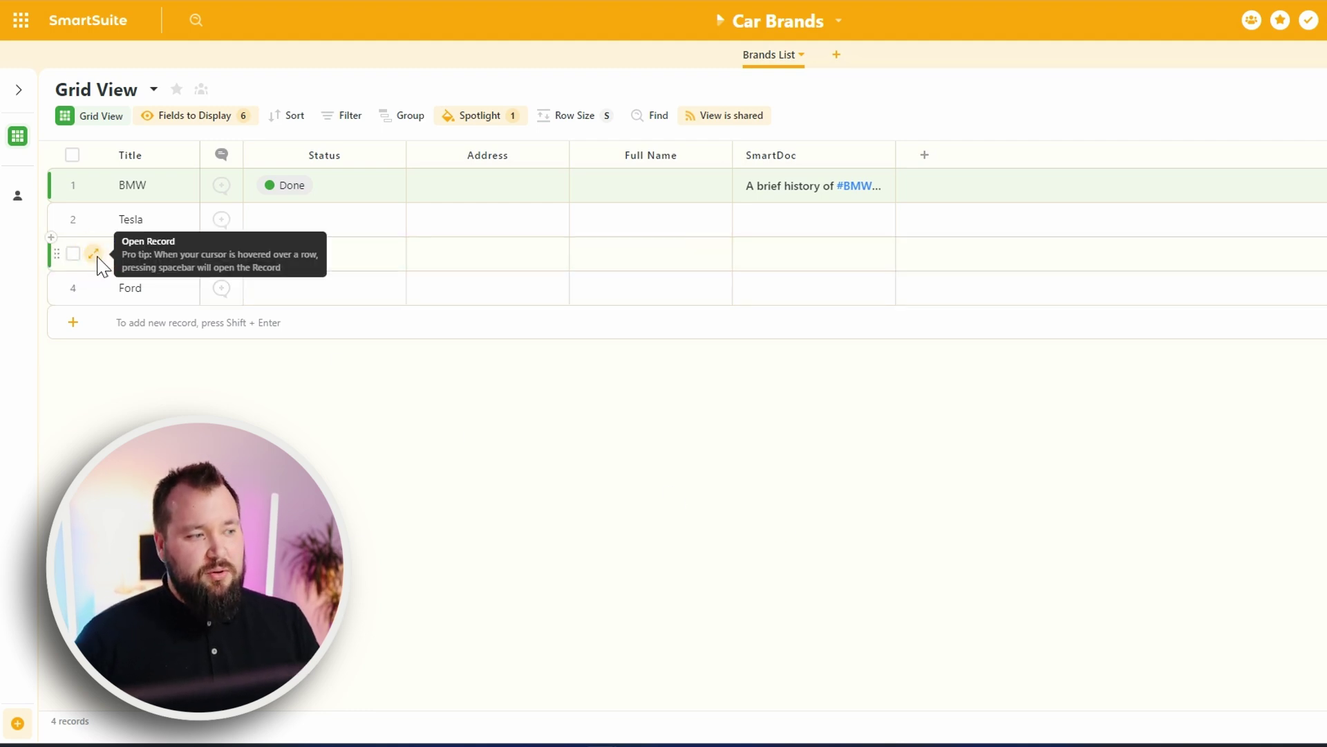
Open the Nissan record and switch its Status field's display type to Dropdown.
{"action": "left_click", "coordinate": [95, 255]}
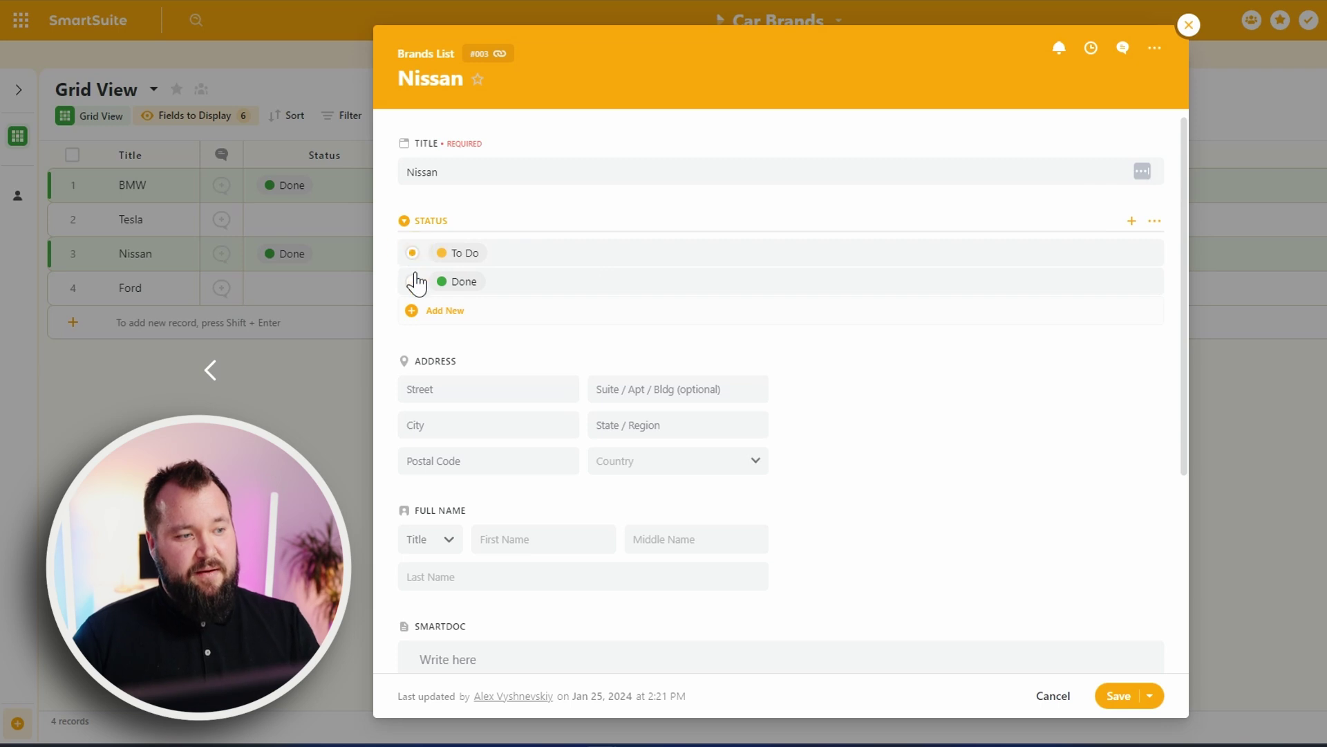
{"action": "left_click", "coordinate": [1154, 221]}
{"action": "left_click", "coordinate": [1093, 263]}
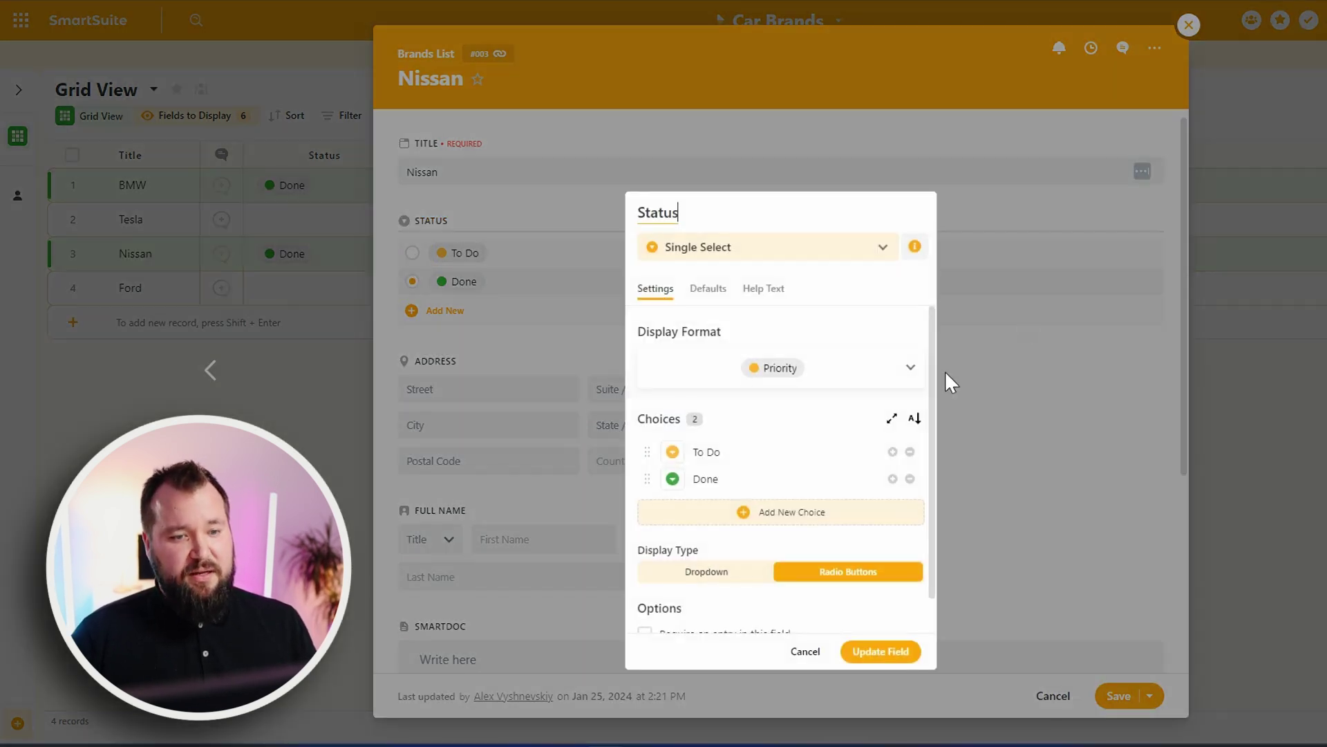
{"action": "left_click", "coordinate": [726, 573]}
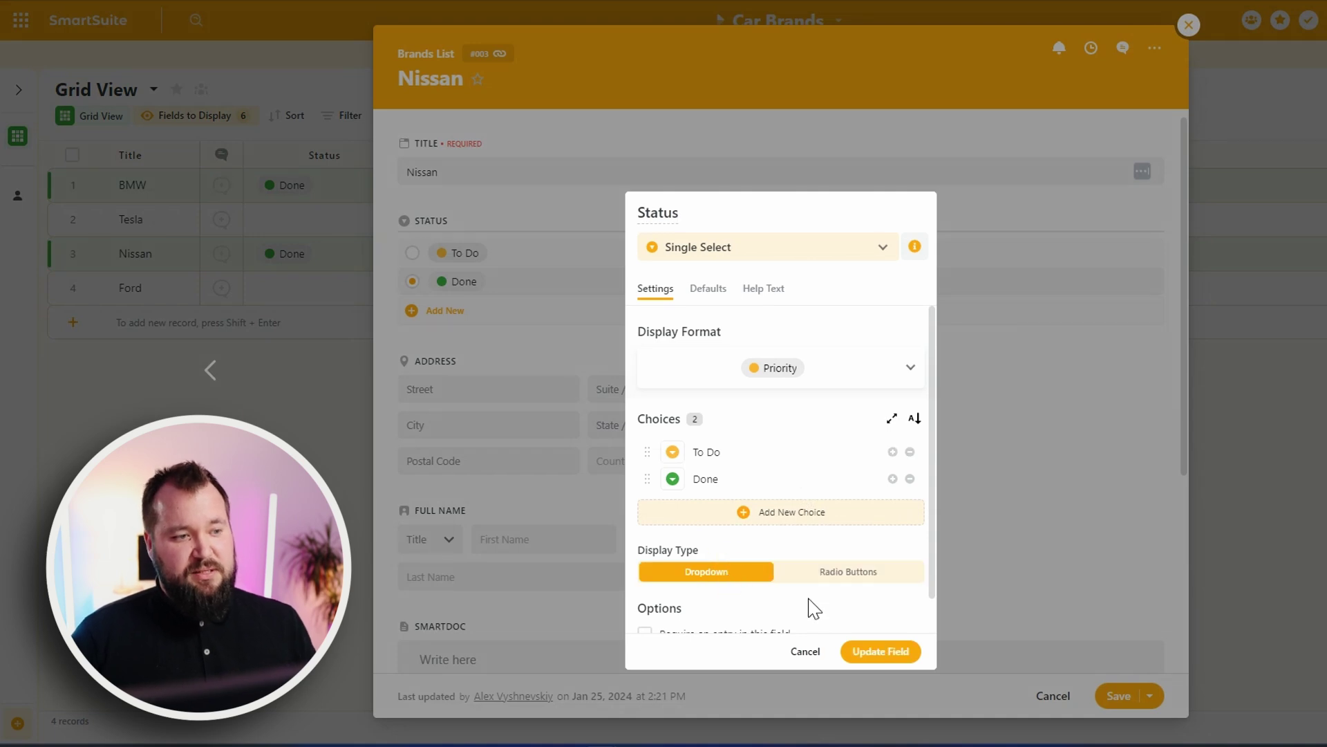
{"action": "left_click", "coordinate": [881, 651]}
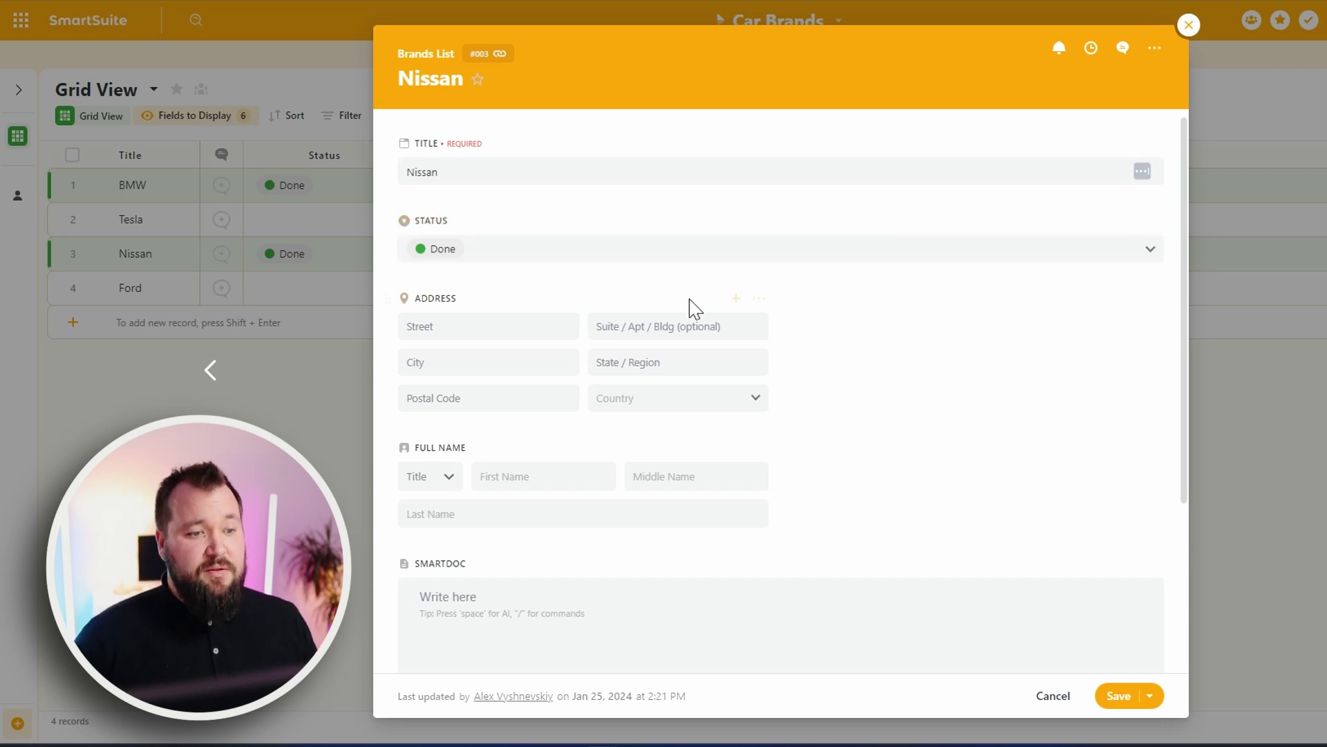
Make Status span 1 column and drag the Address field up beside it.
{"action": "left_click", "coordinate": [1154, 223]}
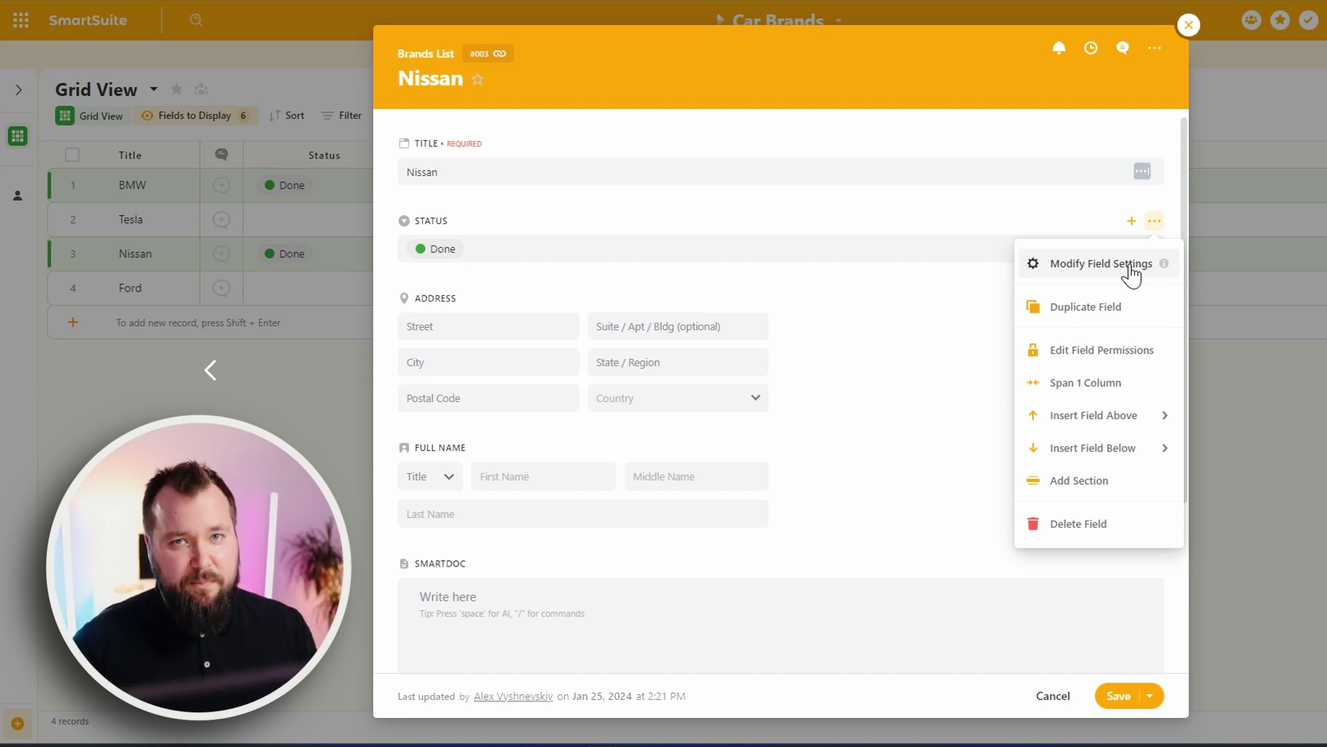
{"action": "left_click", "coordinate": [1114, 384]}
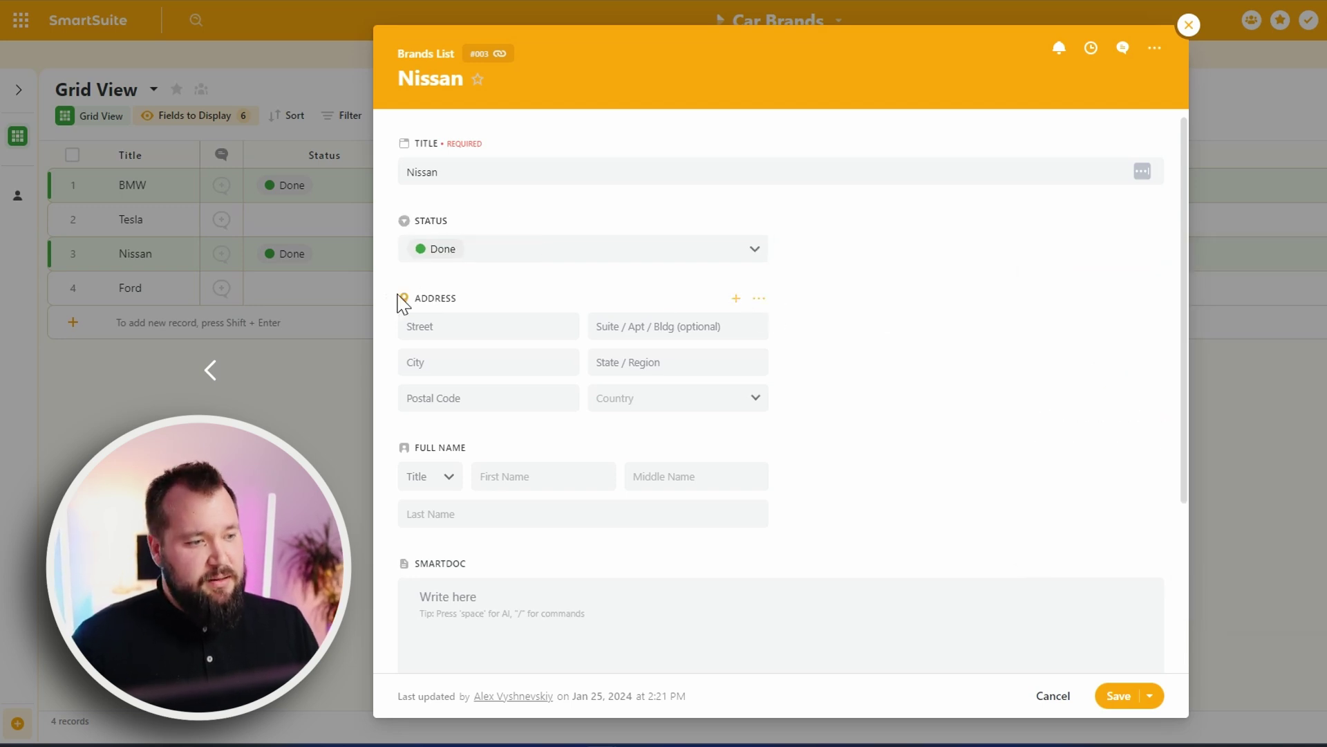
{"action": "left_click_drag", "start_coordinate": [391, 297], "coordinate": [844, 249]}
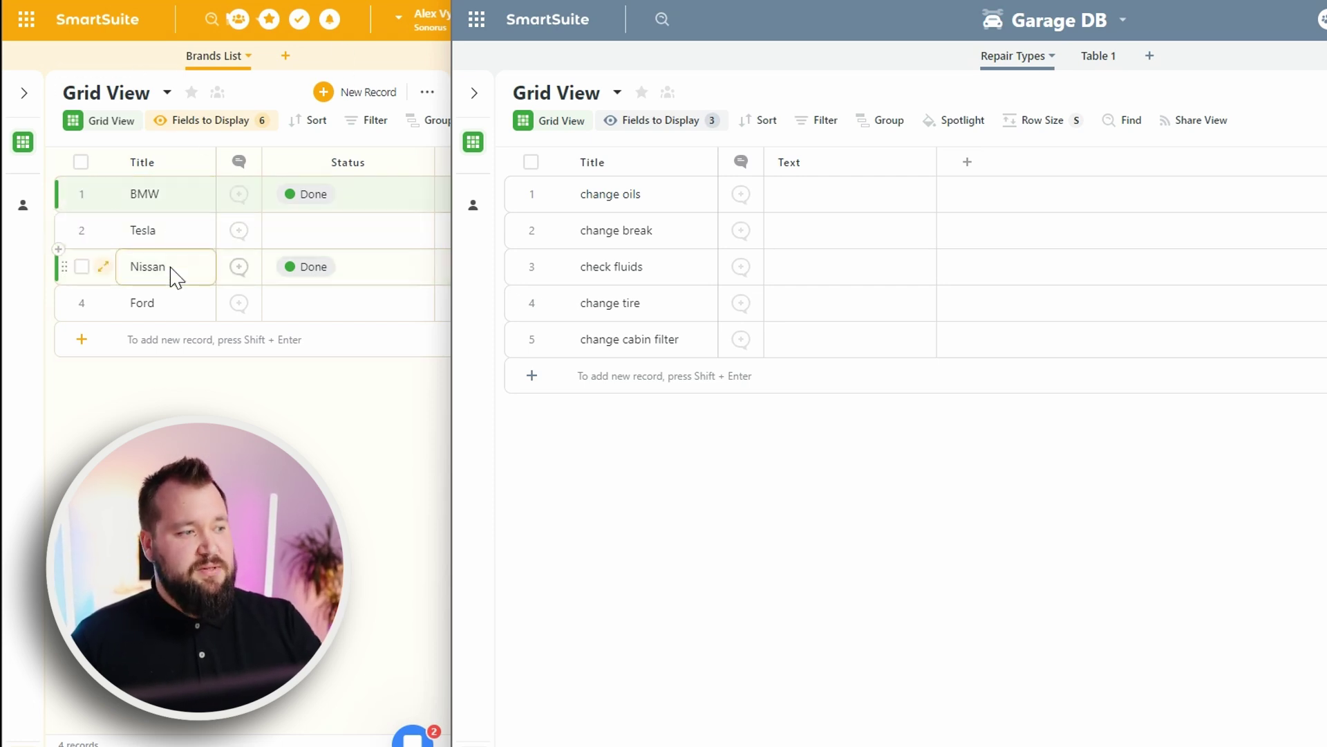
Add a Linked Record field to Repair Types that links to Brands List in Car Brands.
{"action": "left_click", "coordinate": [968, 161]}
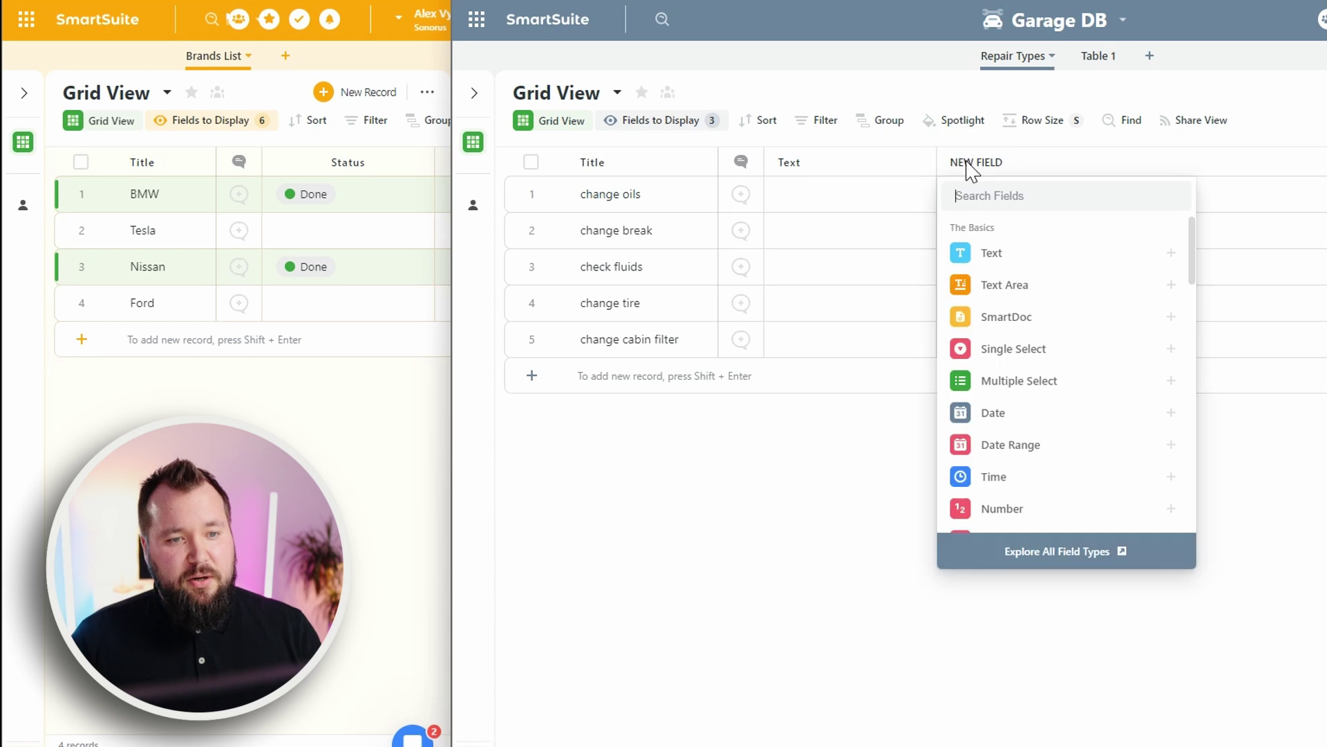
{"action": "left_click", "coordinate": [1060, 199]}
{"action": "type", "text": "link"}
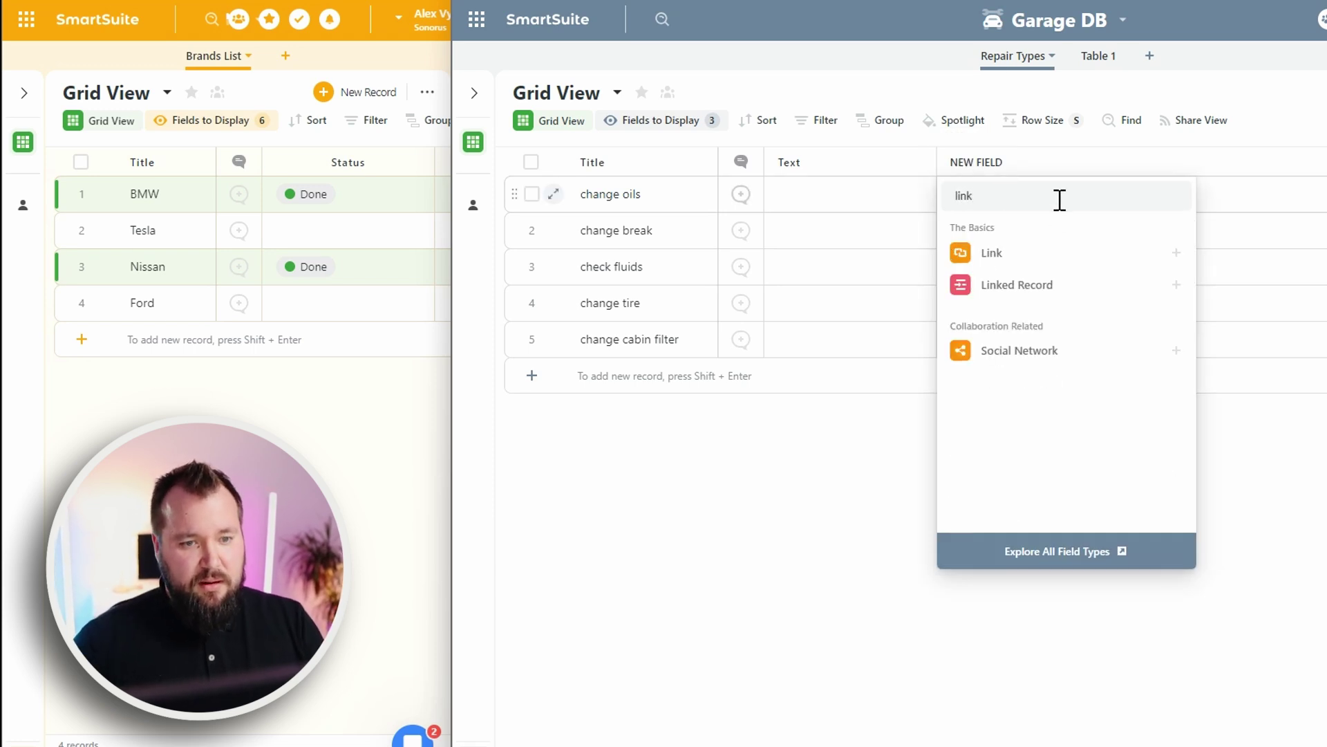
{"action": "left_click", "coordinate": [1050, 289]}
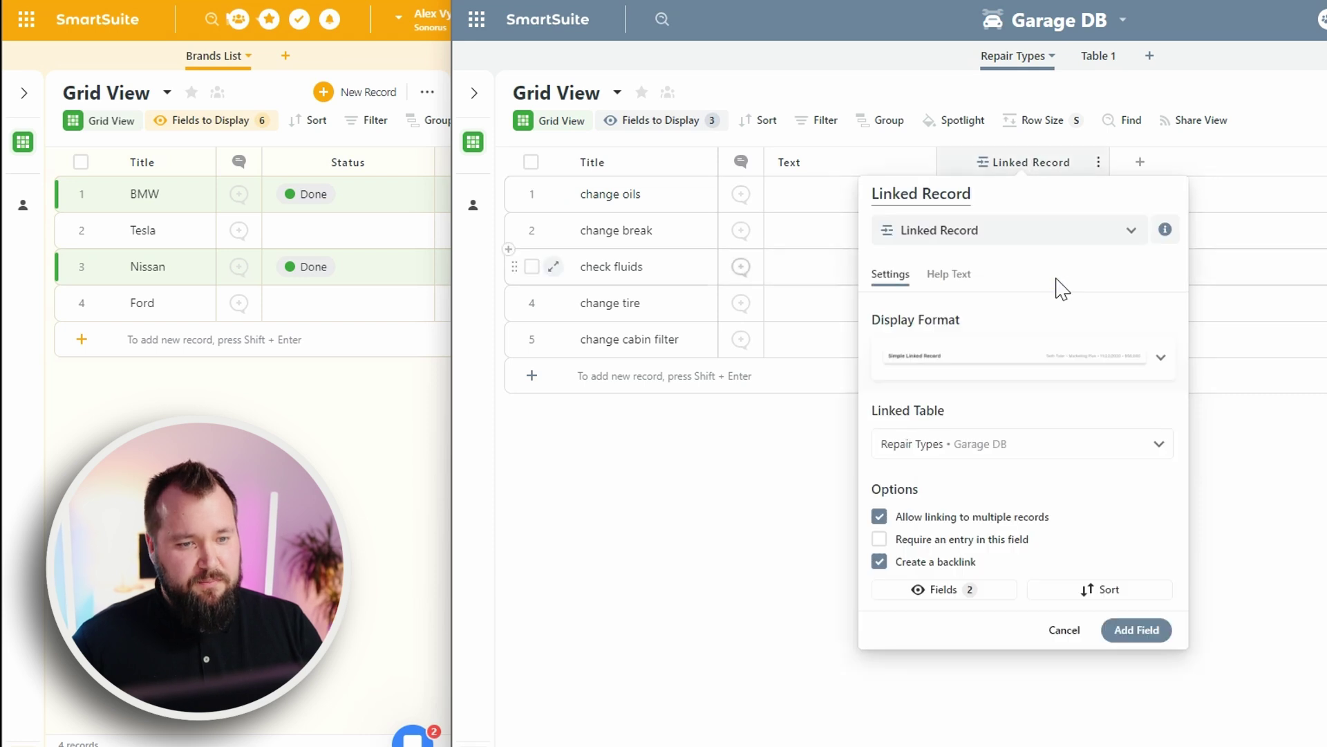
{"action": "left_click", "coordinate": [993, 446]}
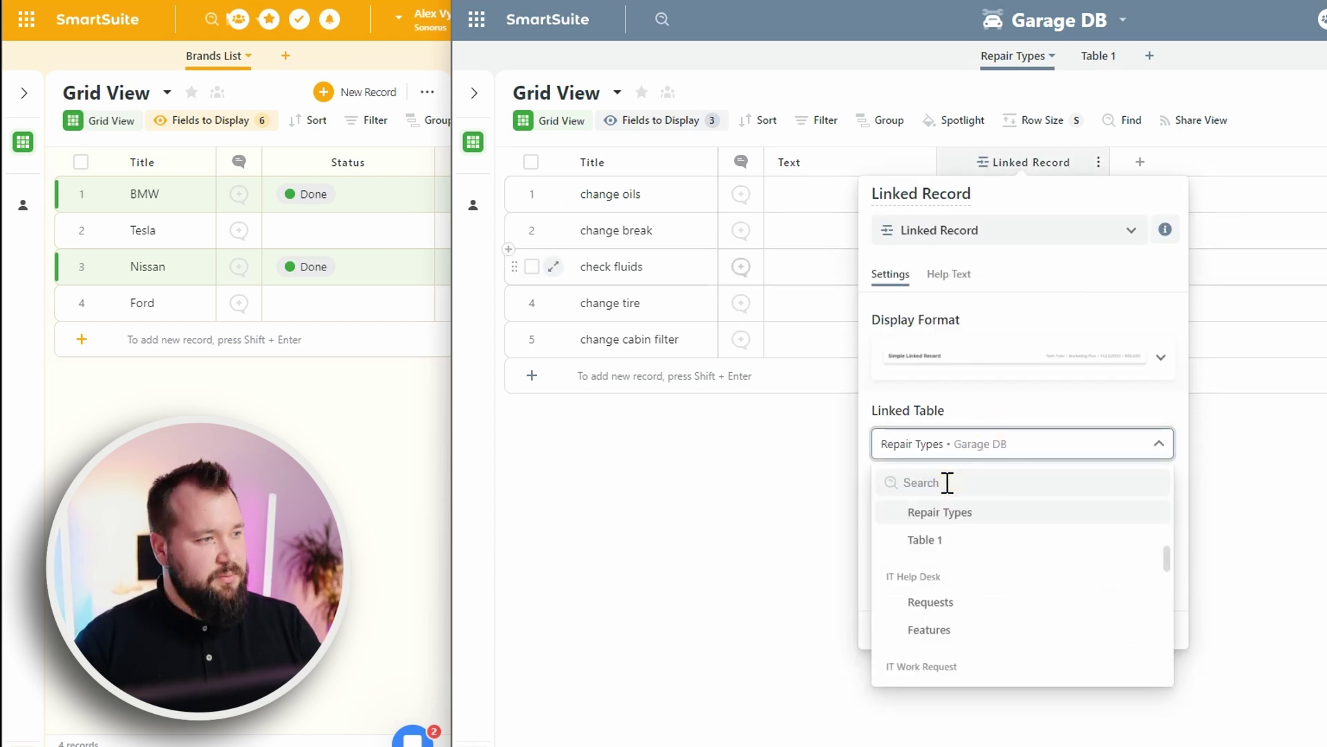
{"action": "type", "text": "bra"}
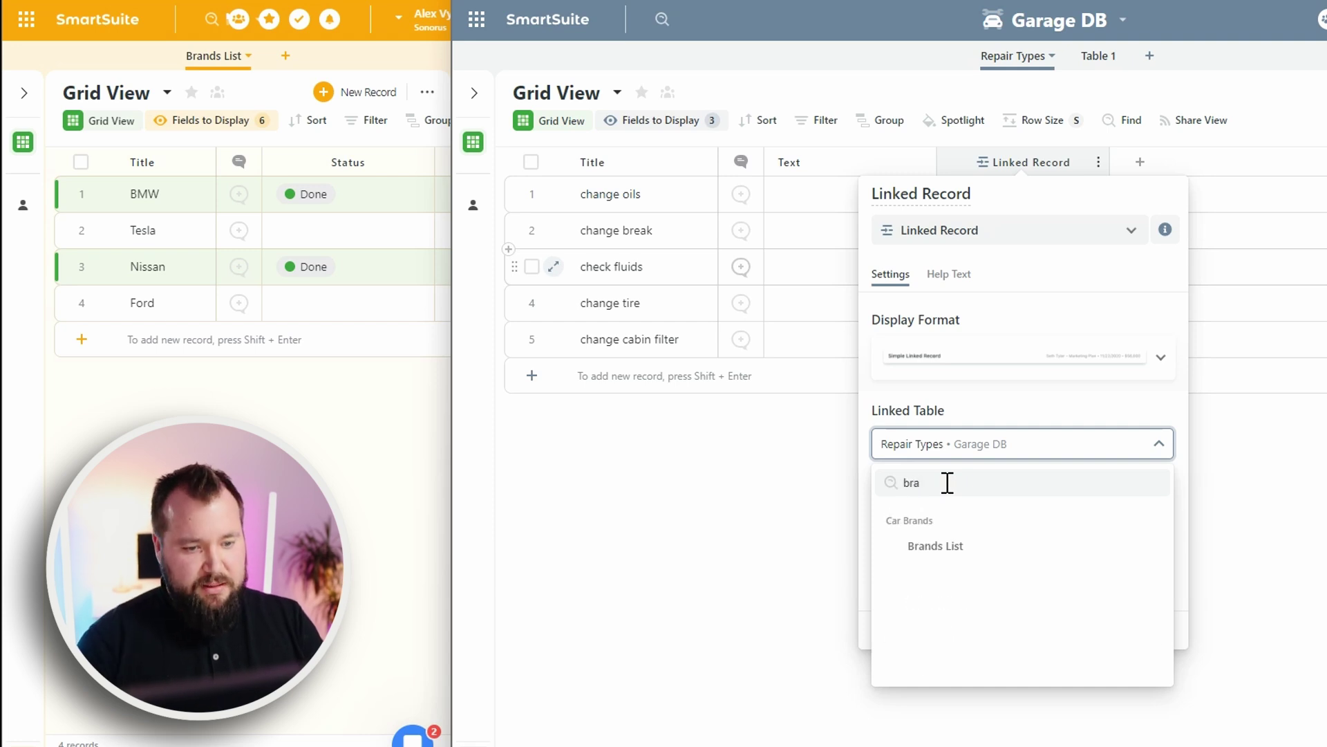
{"action": "left_click", "coordinate": [950, 547]}
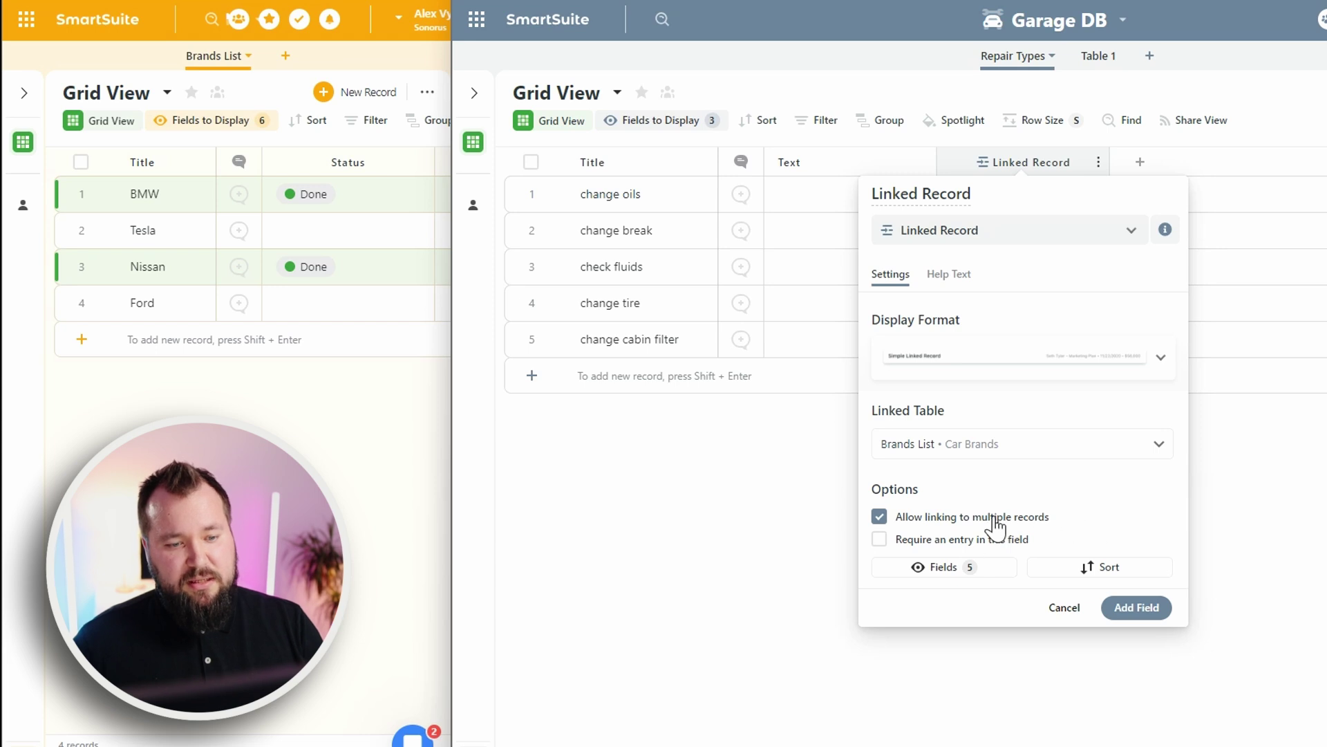
{"action": "left_click", "coordinate": [1136, 607]}
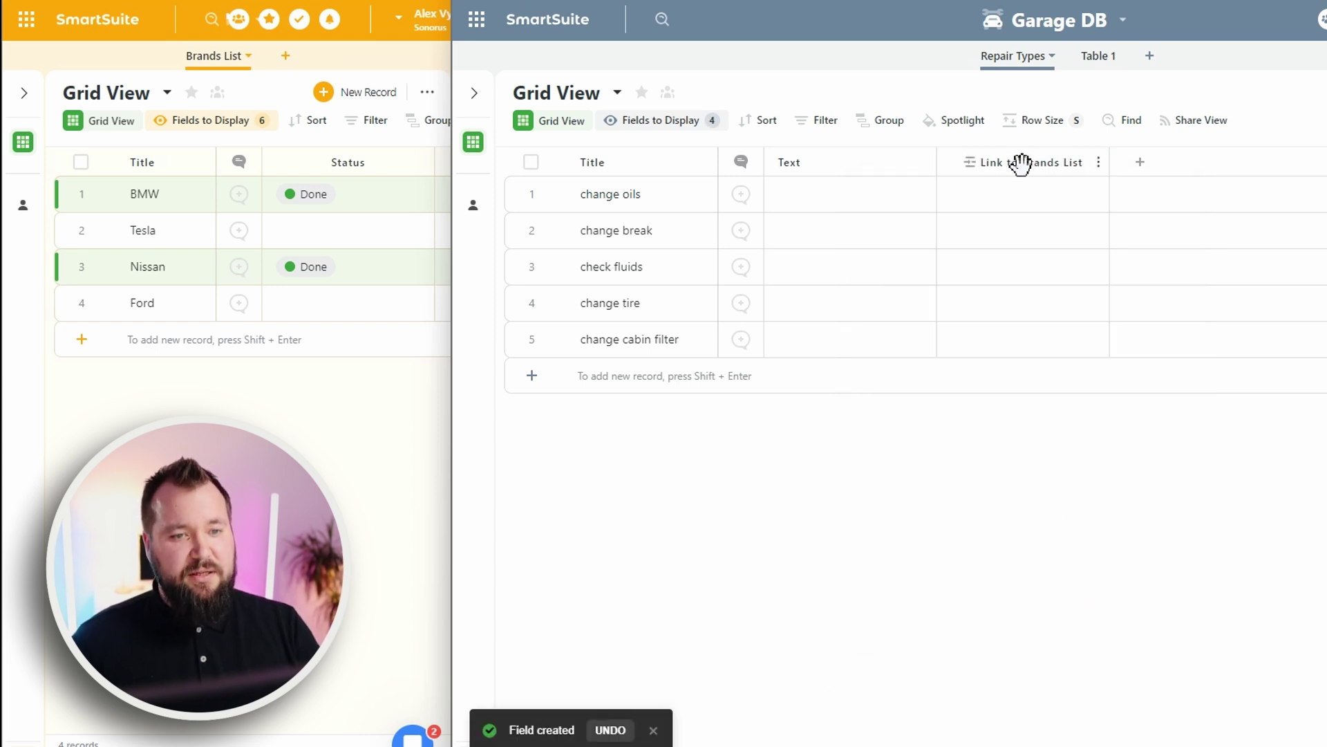
Link the BMW brand to the change oils repair.
{"action": "left_click", "coordinate": [967, 206]}
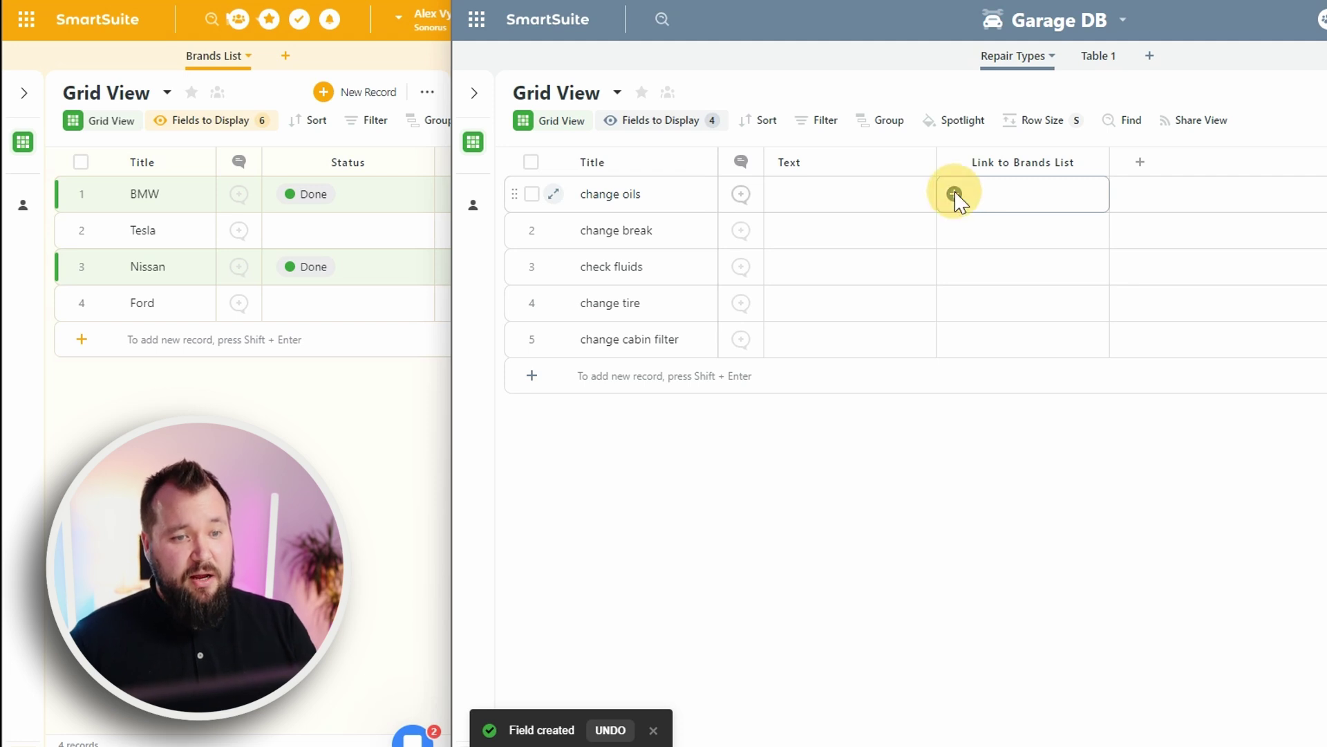
{"action": "left_click", "coordinate": [955, 195]}
{"action": "left_click", "coordinate": [957, 243]}
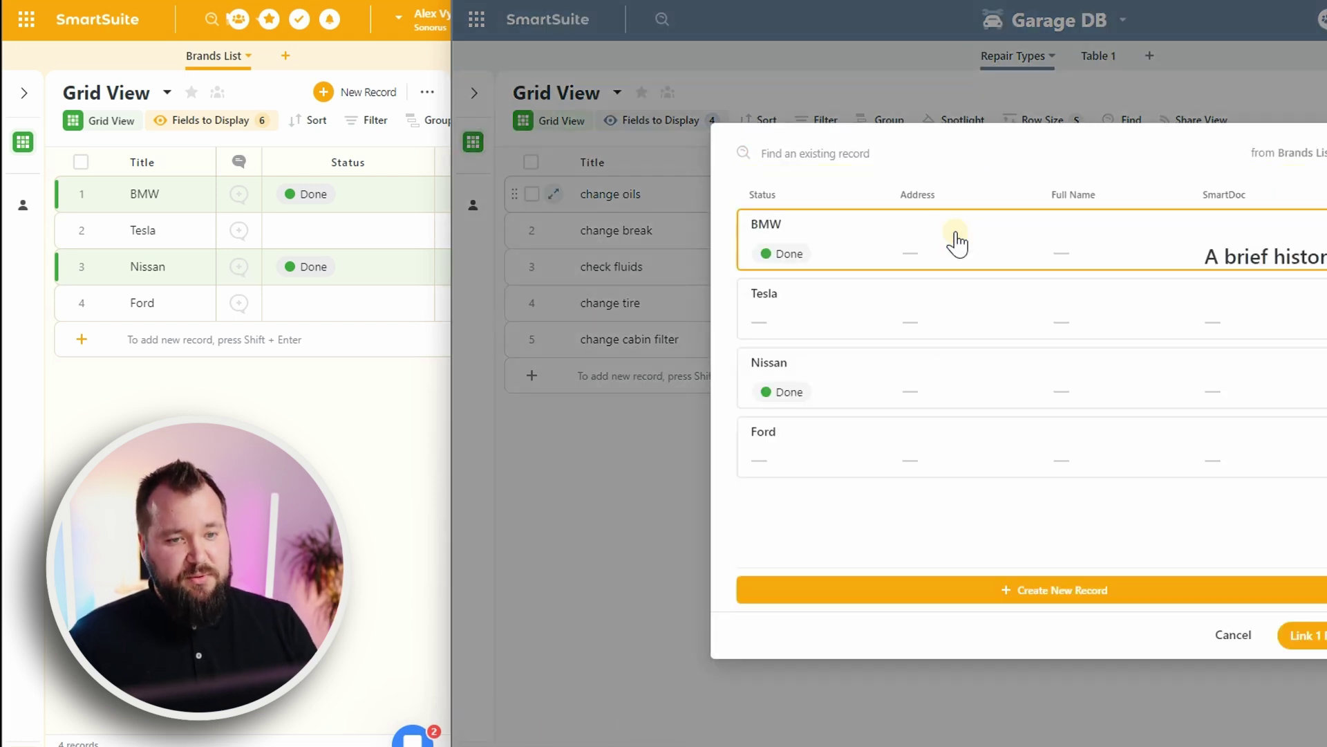
{"action": "left_click", "coordinate": [1306, 637]}
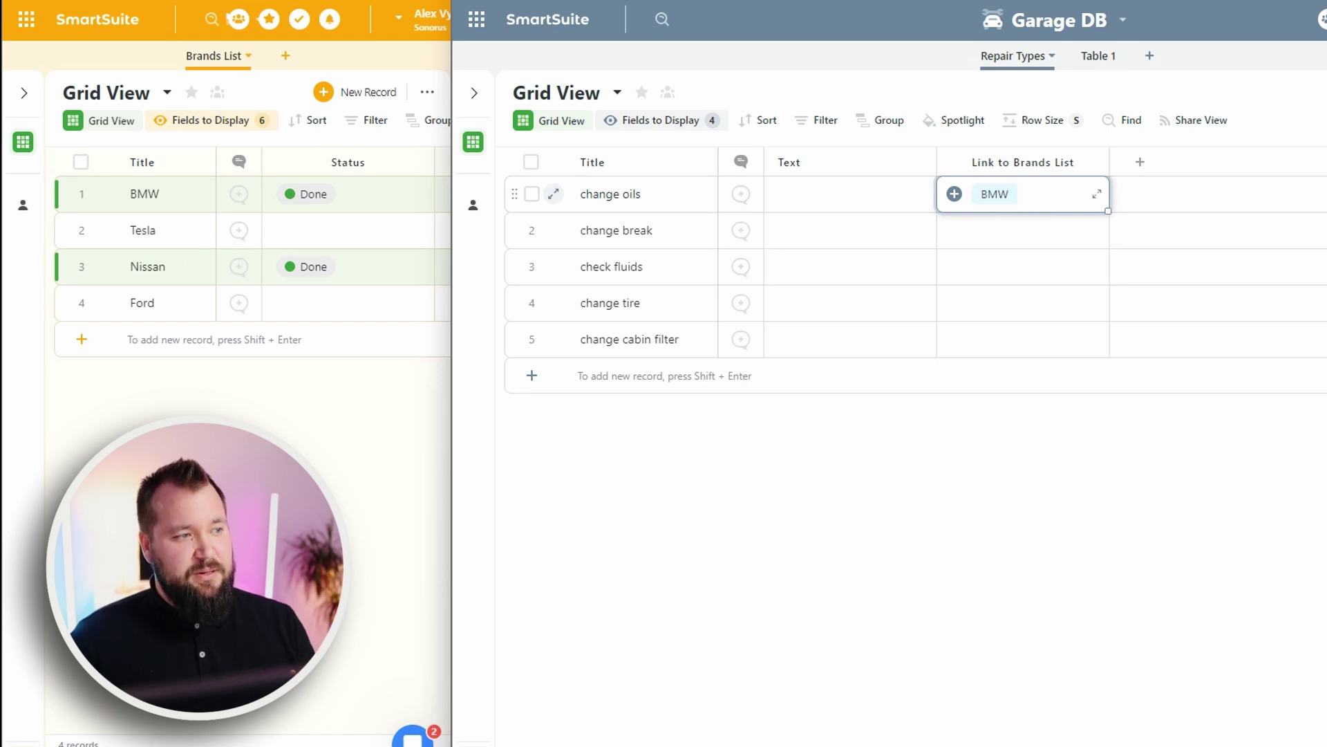
Open the linked BMW record and change its Status to To Do.
{"action": "left_click", "coordinate": [280, 185]}
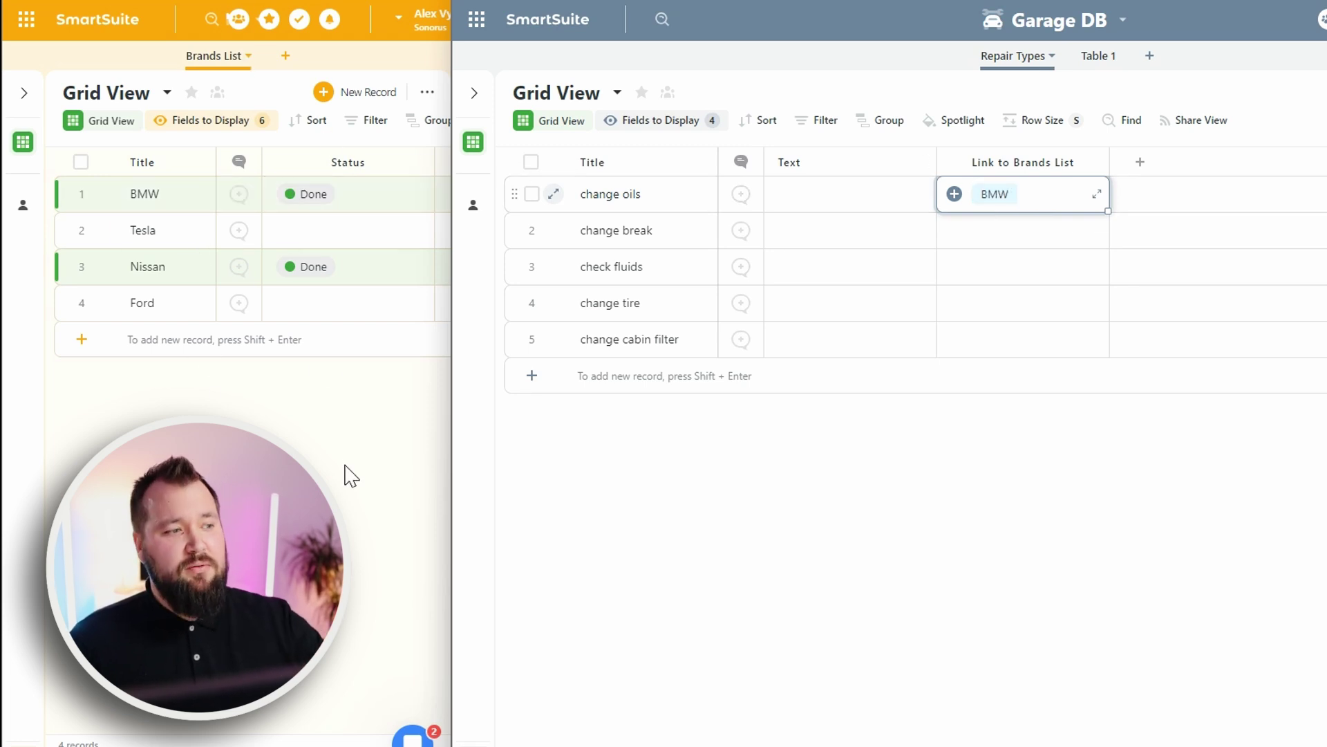
{"action": "left_click", "coordinate": [992, 196]}
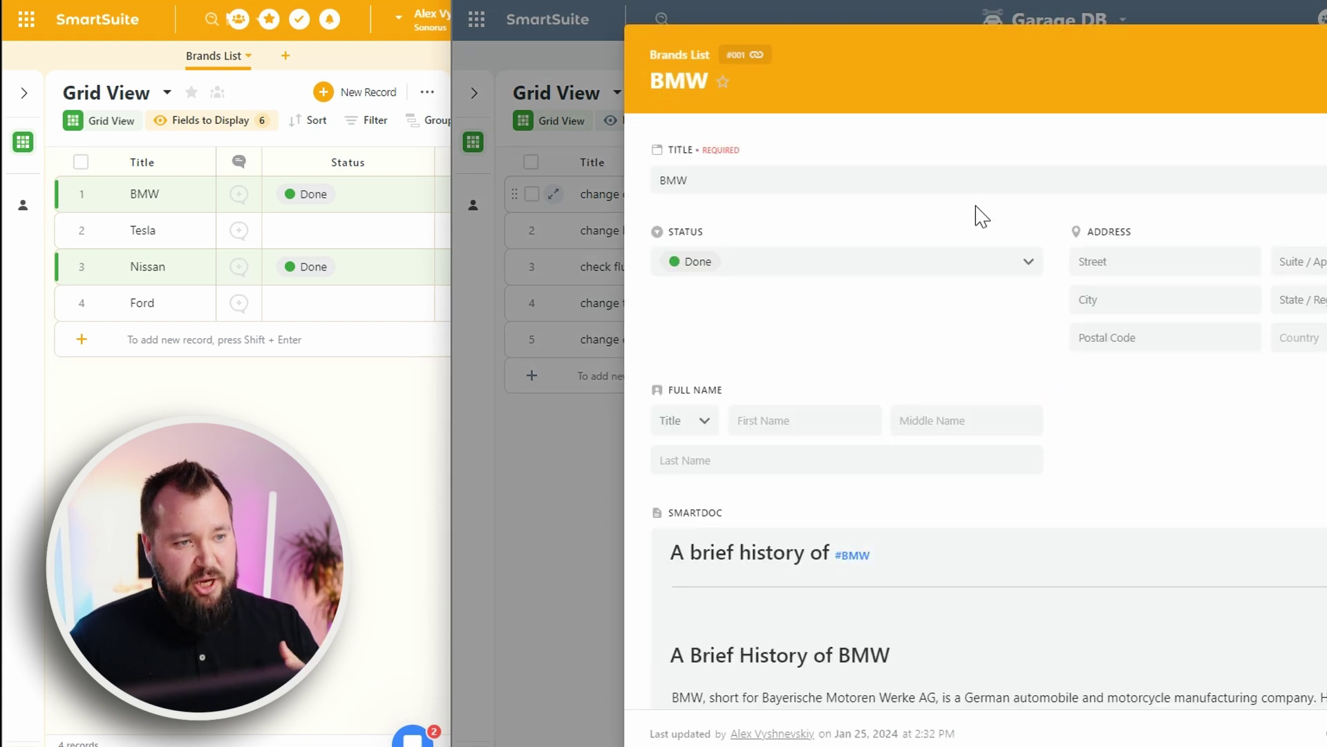
{"action": "left_click", "coordinate": [824, 274]}
{"action": "left_click", "coordinate": [766, 333]}
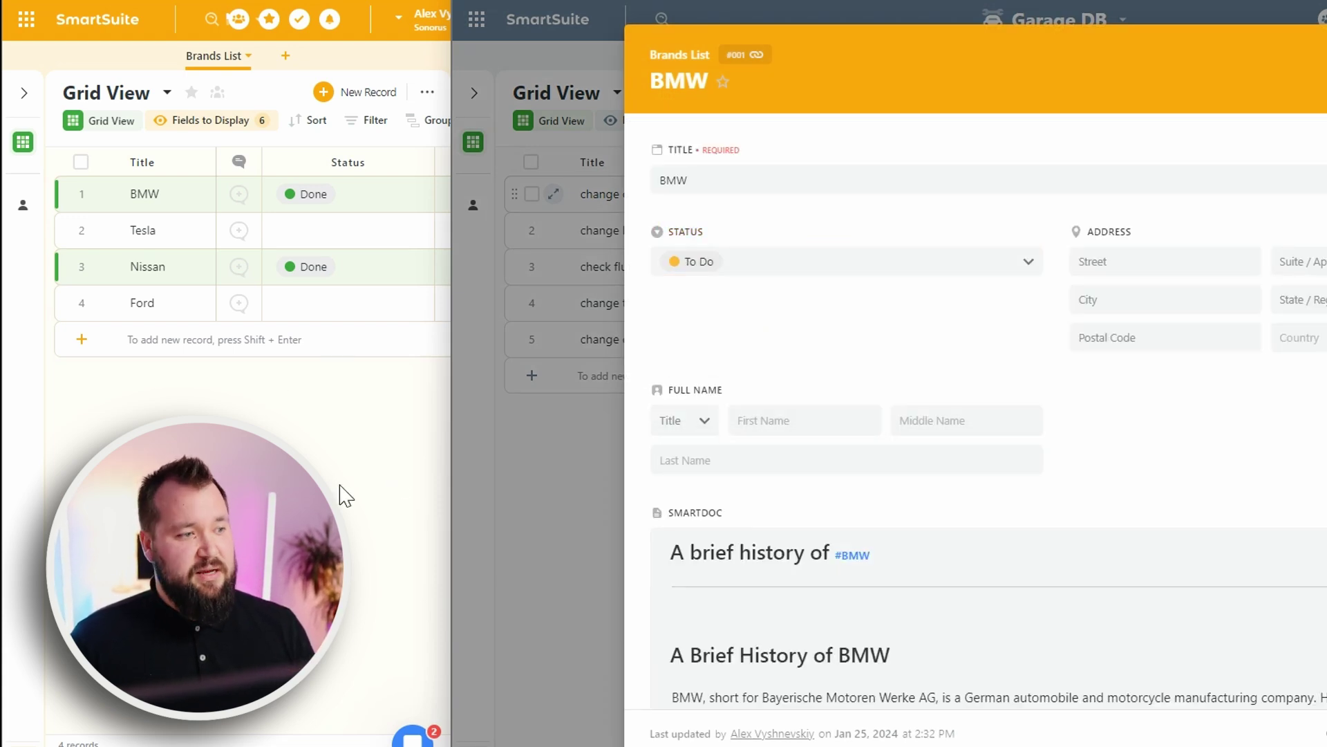
{"action": "key", "text": "Escape"}
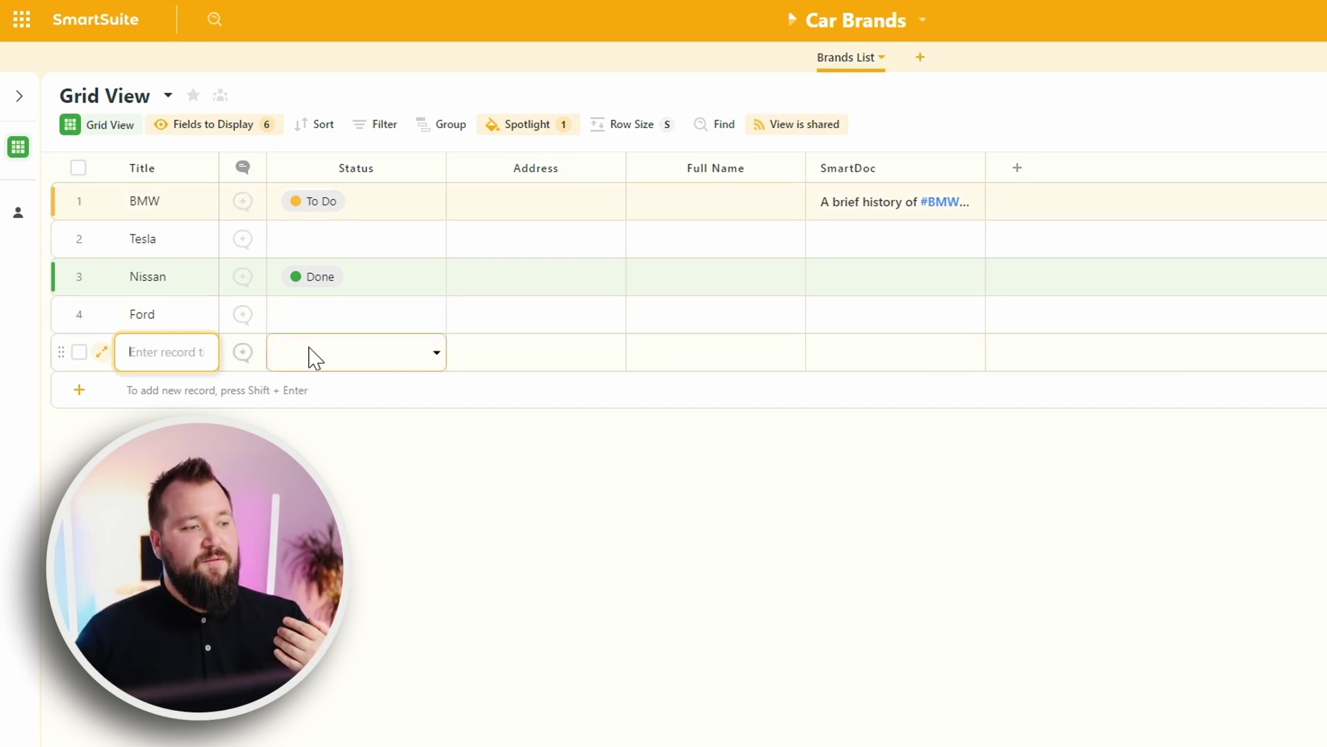
Confirm an untitled record is rejected as 'Title is required', then add a record titled Jaguar.
{"action": "left_click", "coordinate": [544, 360]}
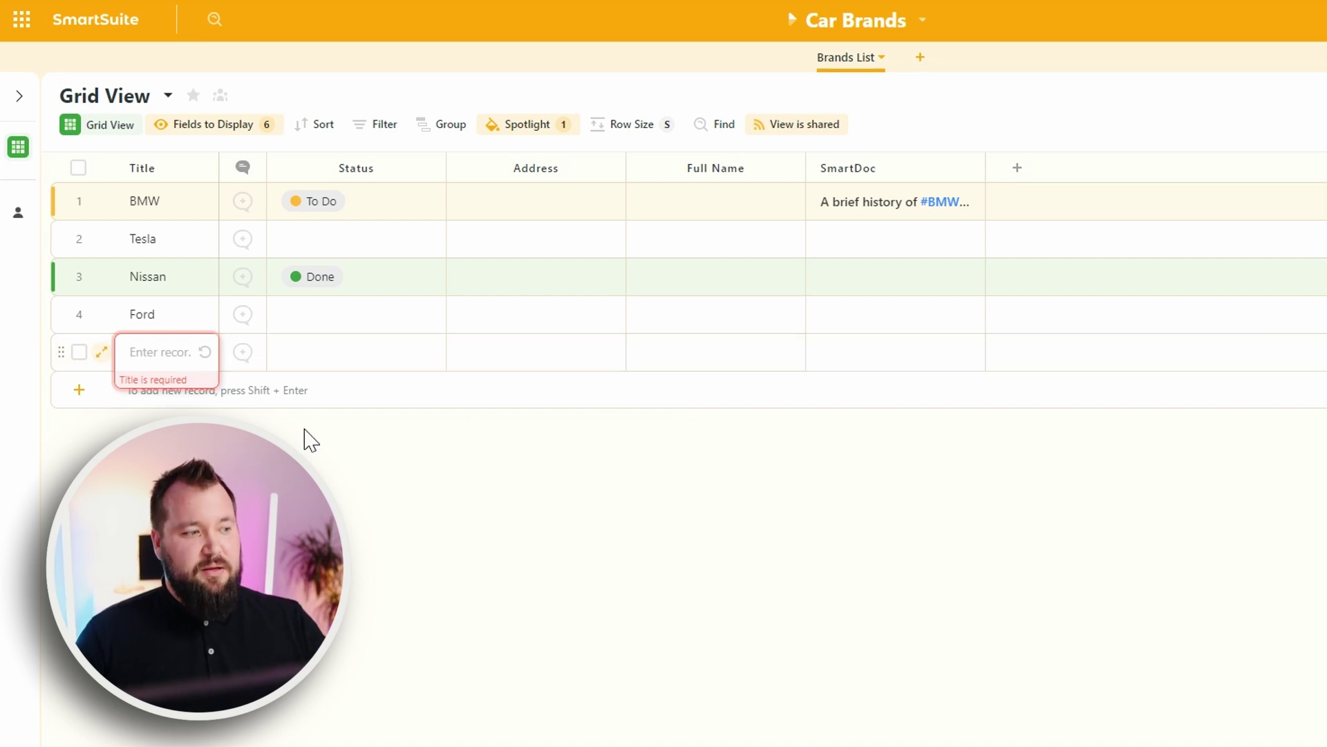
{"action": "left_click", "coordinate": [426, 479]}
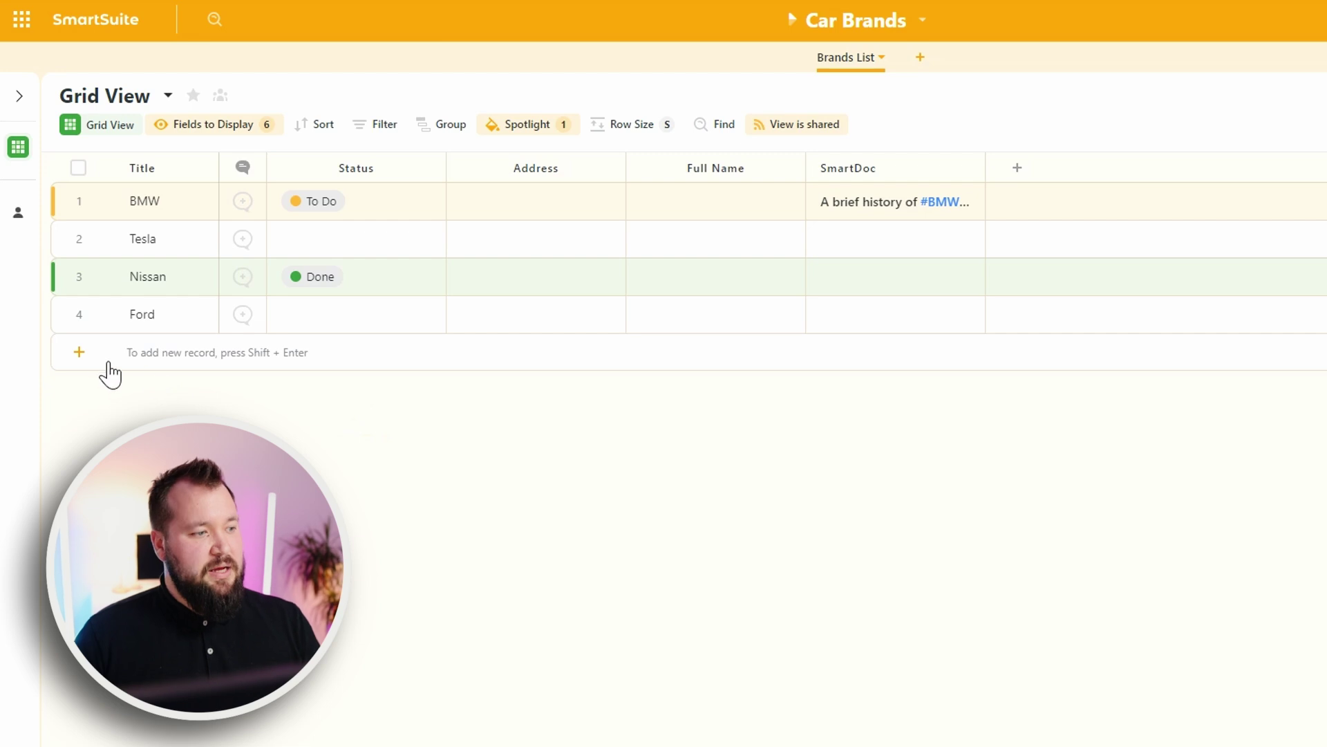
{"action": "left_click", "coordinate": [87, 359]}
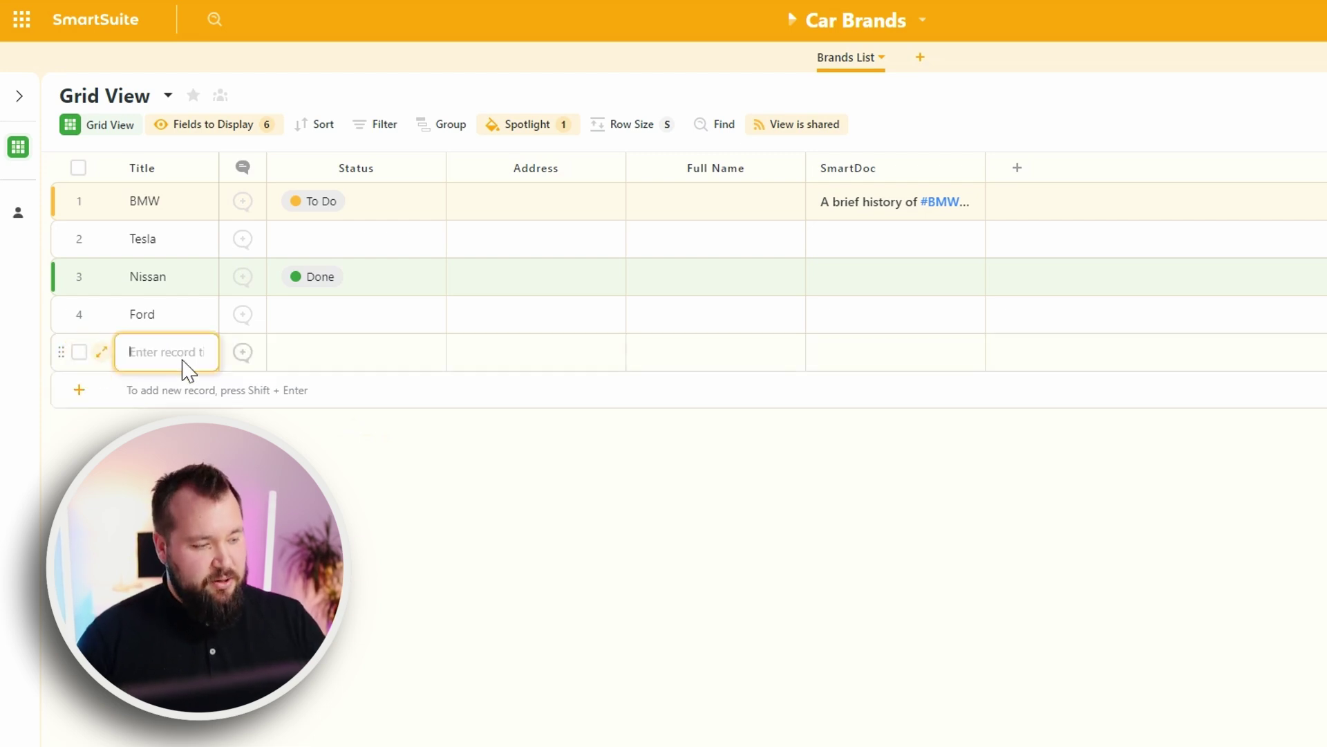
{"action": "key", "text": "Return"}
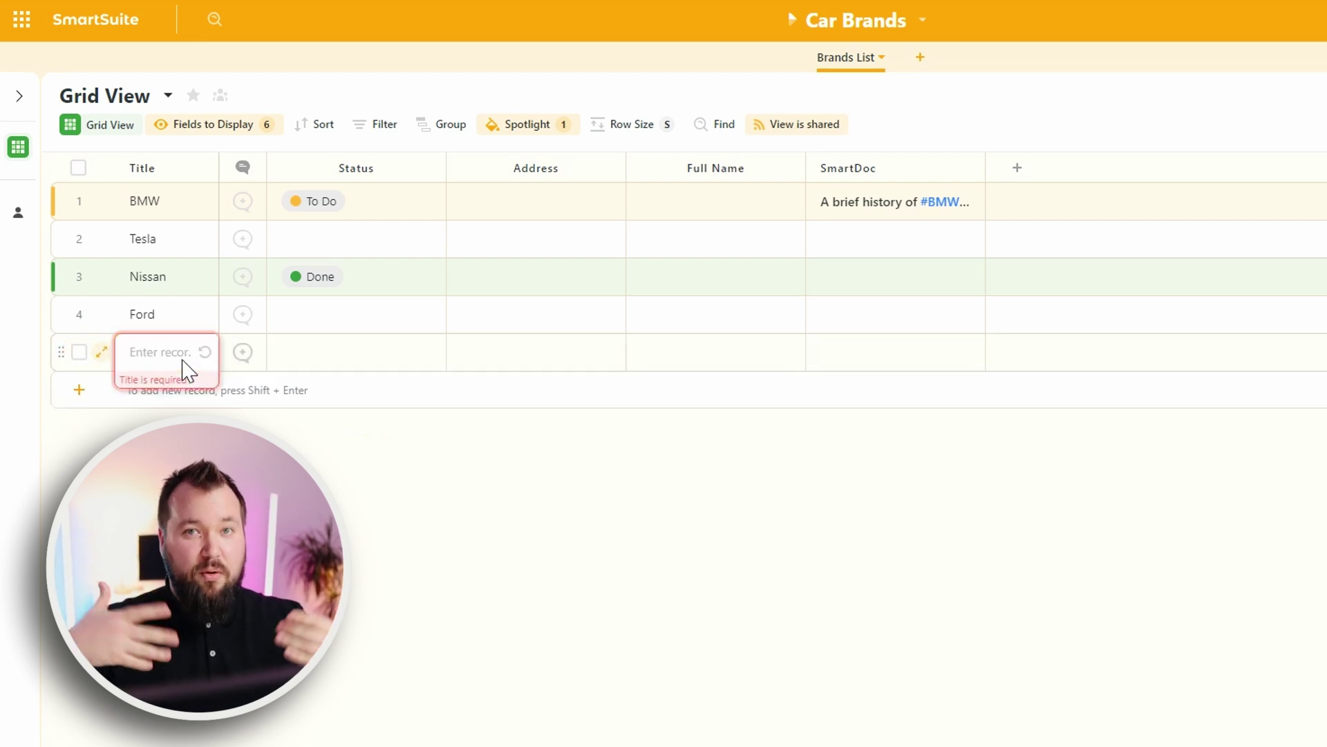
{"action": "left_click", "coordinate": [171, 356]}
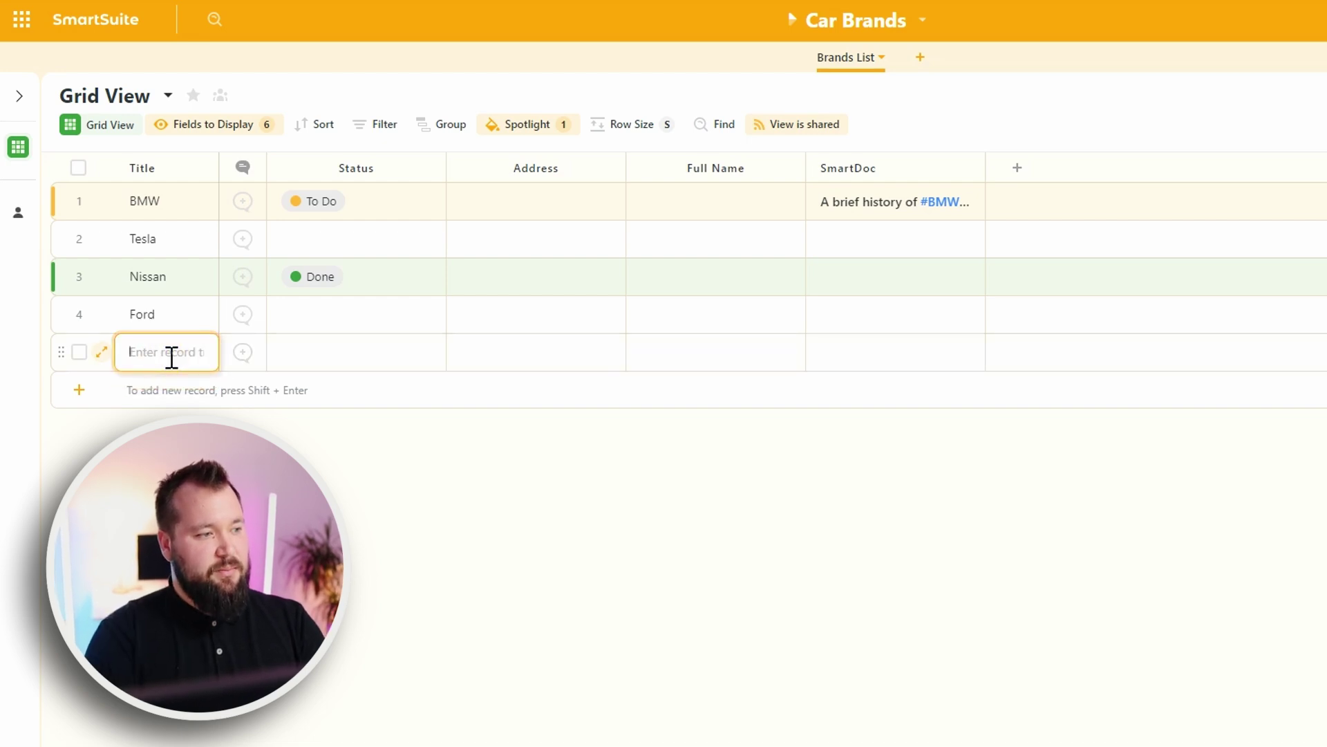
{"action": "type", "text": "Jaguar"}
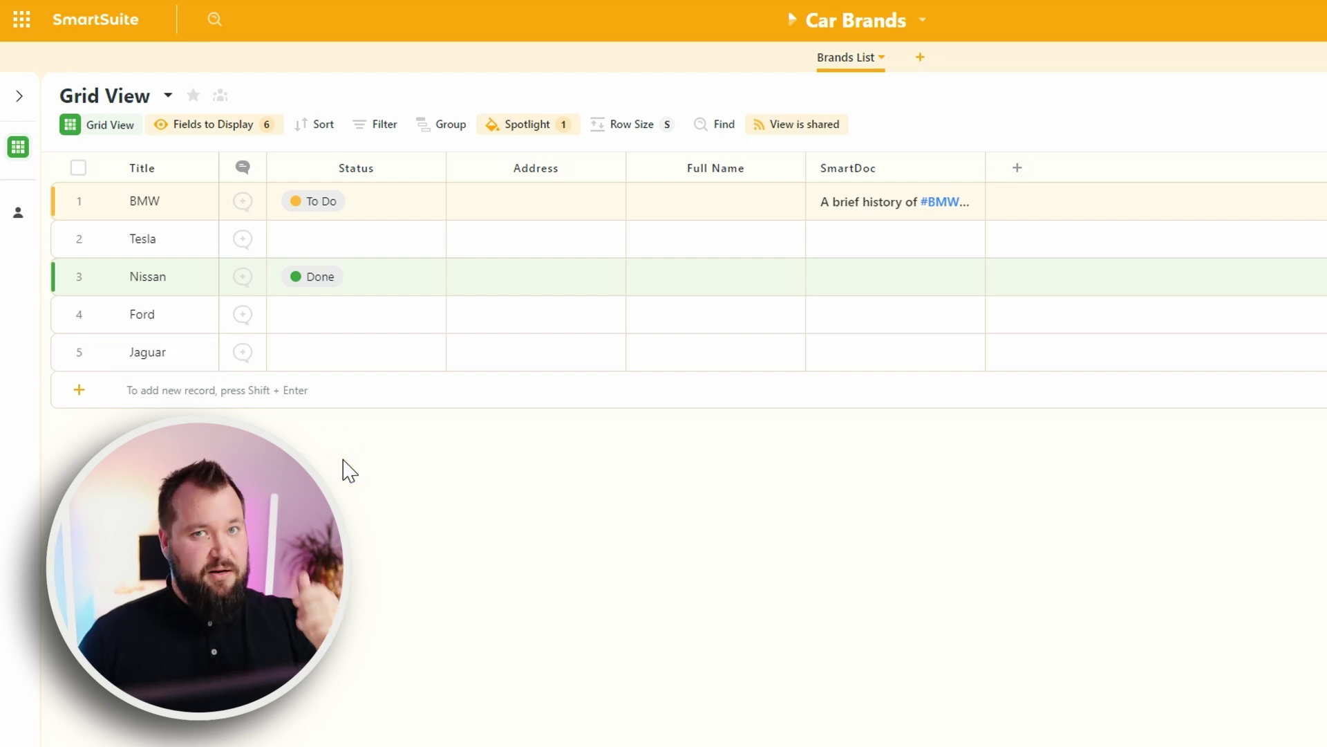
Add a new record titled 'Jaguar' to trigger the duplicate-title uniqueness error.
{"action": "left_click", "coordinate": [127, 396]}
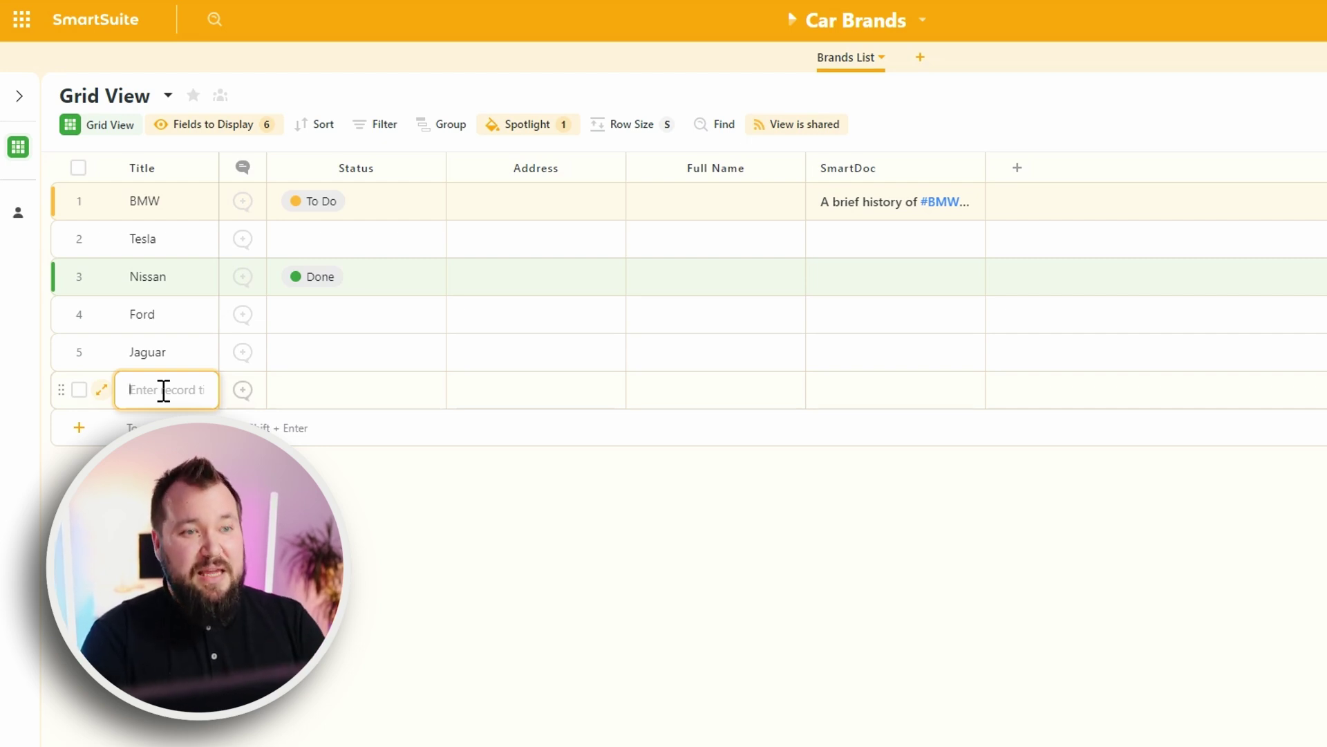
{"action": "type", "text": "J"}
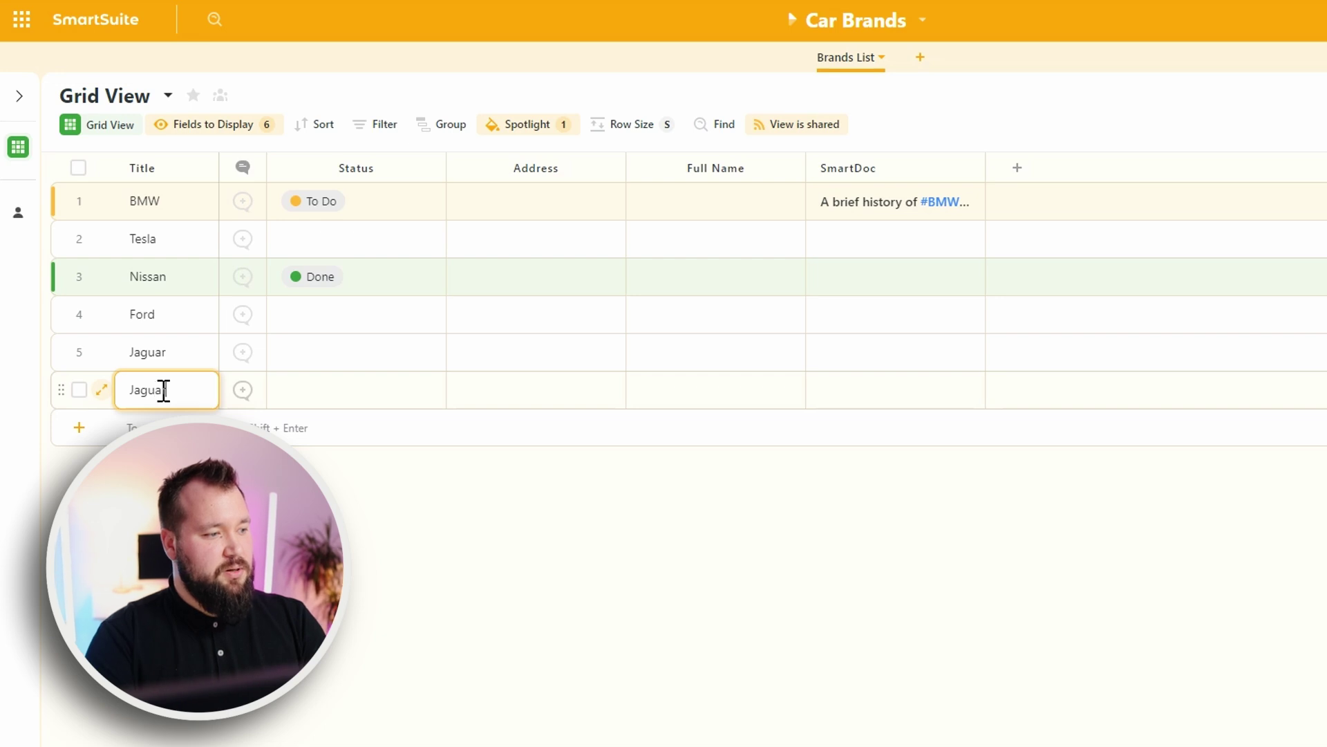
{"action": "type", "text": "aguar"}
{"action": "left_click", "coordinate": [293, 183]}
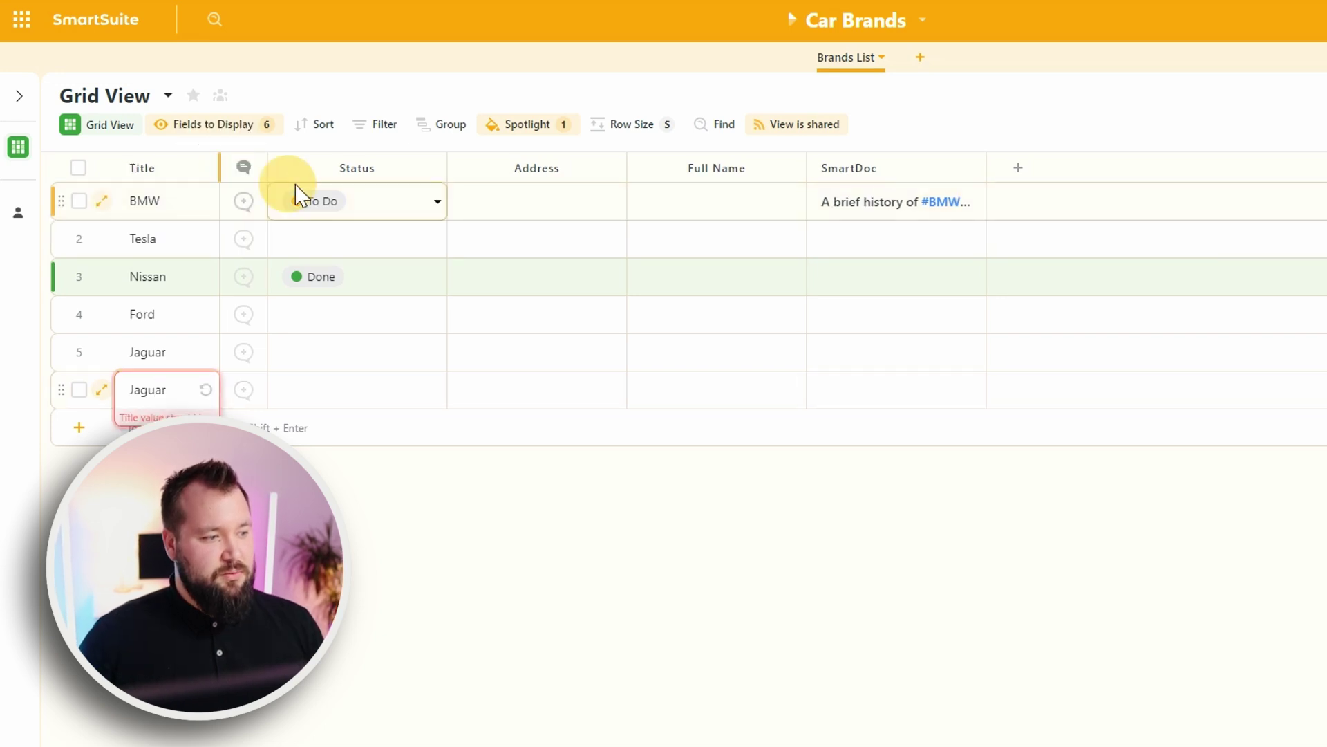
{"action": "left_click", "coordinate": [210, 389]}
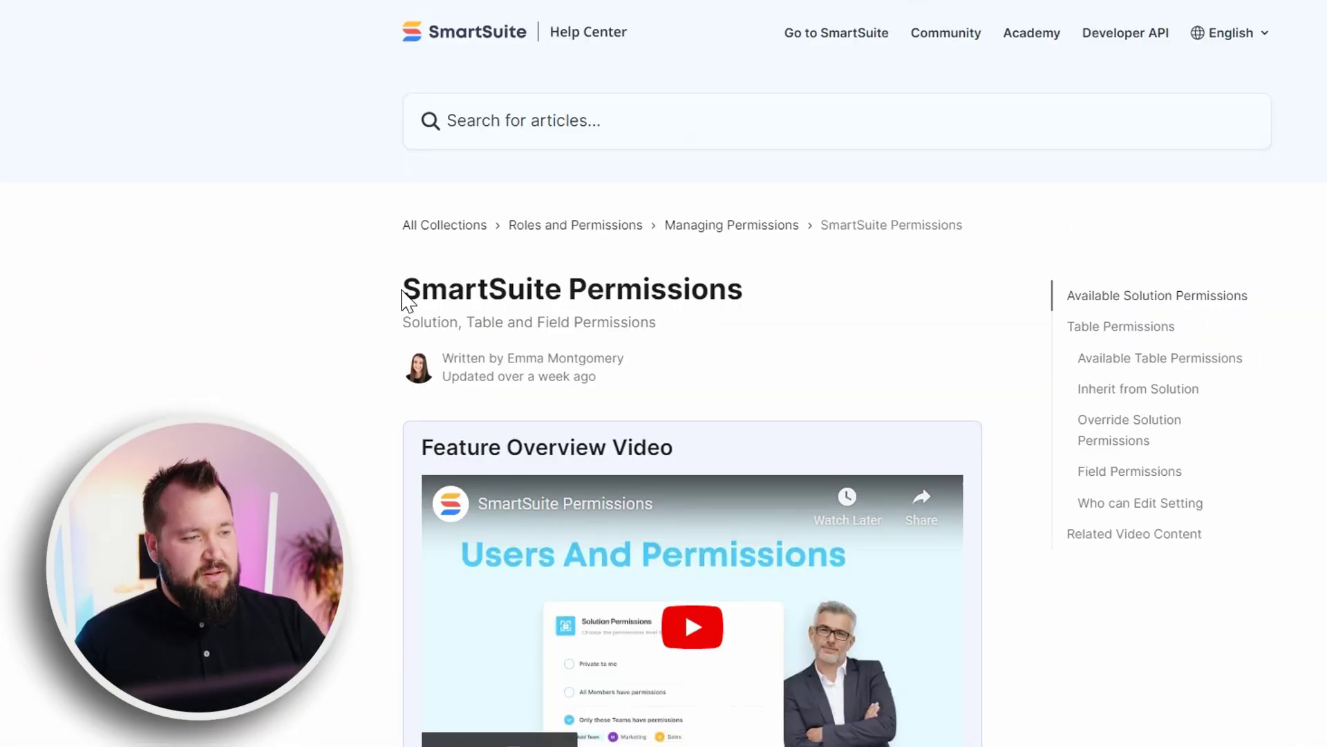
Scroll the SmartSuite Permissions article past the overview video to the Solution Permissions screenshot.
{"action": "left_click_drag", "start_coordinate": [404, 284], "coordinate": [629, 319]}
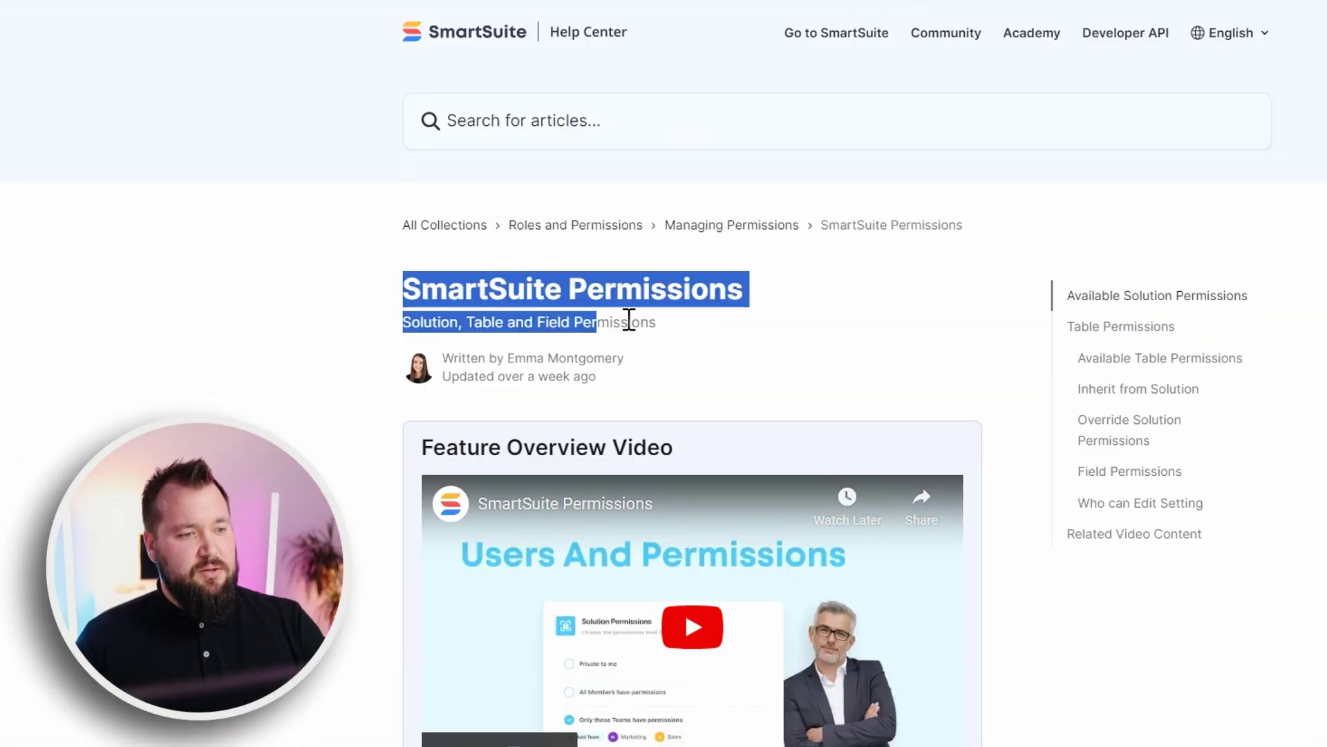
{"action": "left_click", "coordinate": [702, 329]}
{"action": "scroll", "coordinate": [682, 295], "scroll_direction": "down", "scroll_amount": 5}
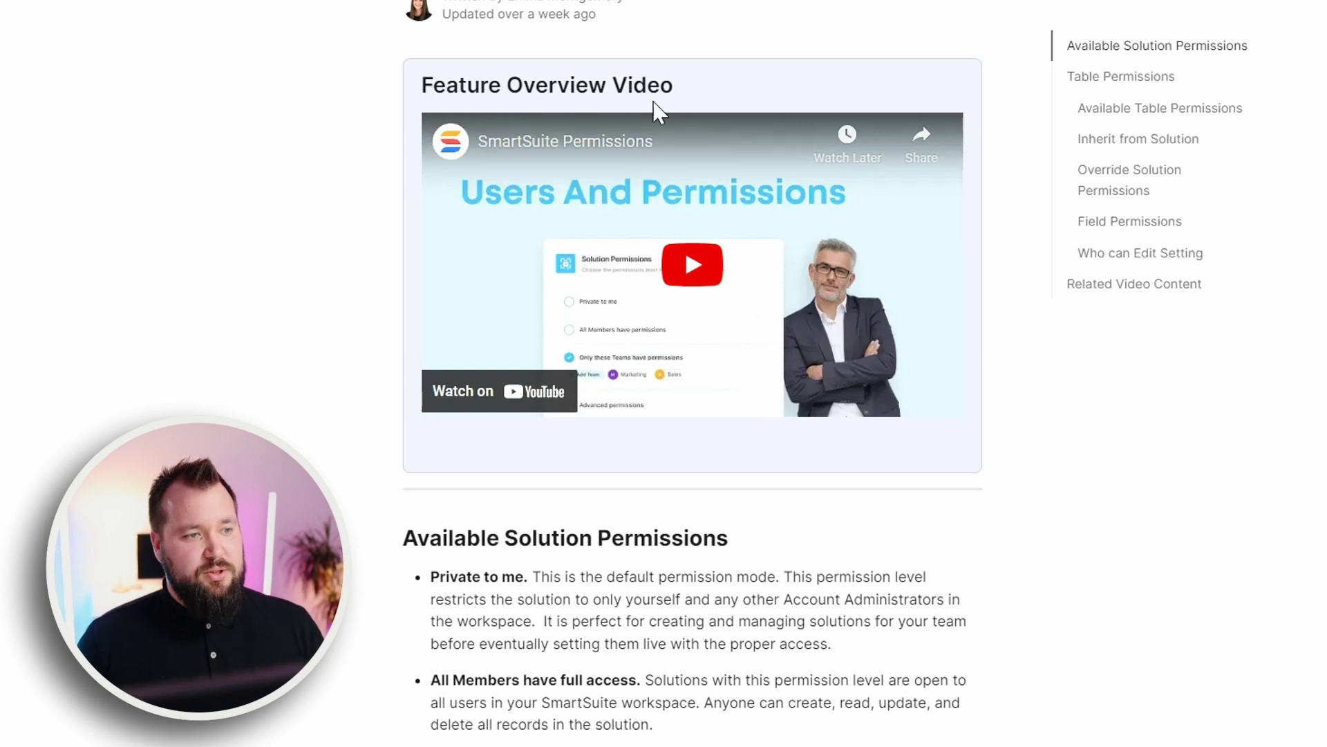
{"action": "scroll", "coordinate": [465, 334], "scroll_direction": "down", "scroll_amount": 1}
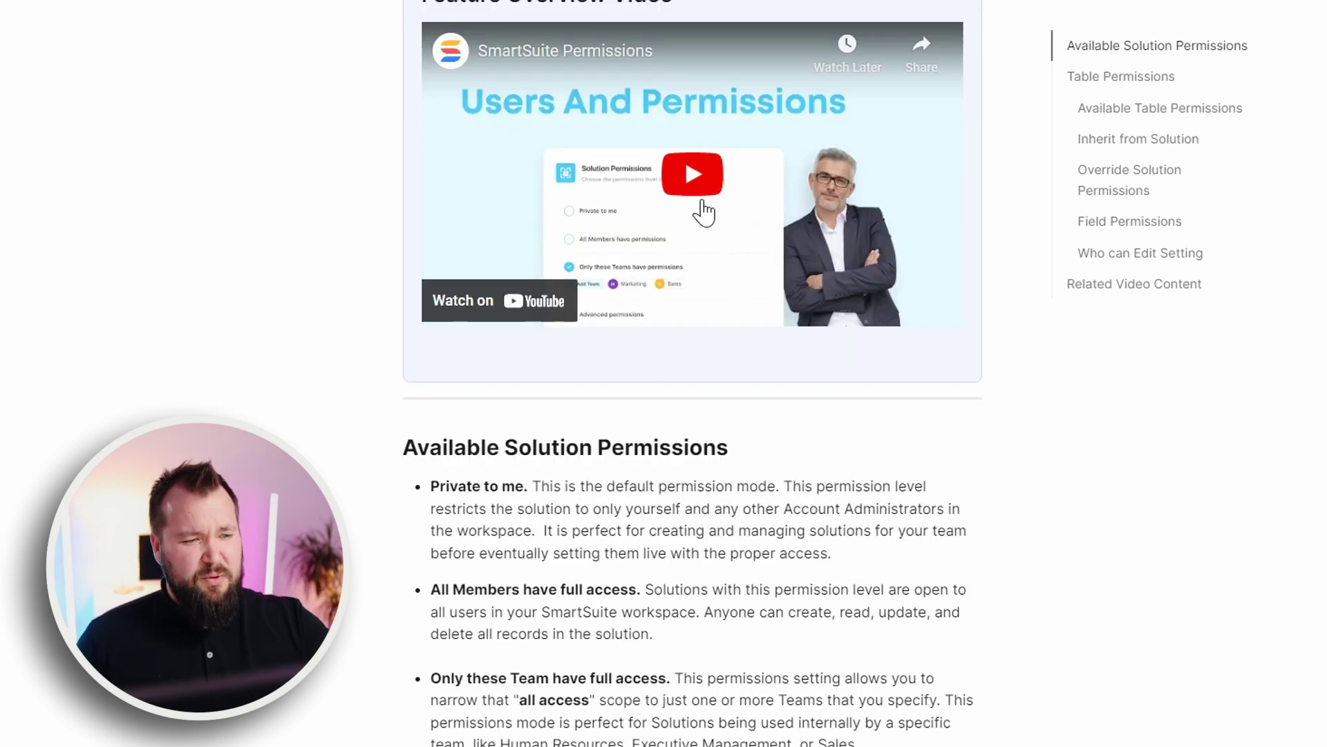
{"action": "scroll", "coordinate": [736, 377], "scroll_direction": "down", "scroll_amount": 6}
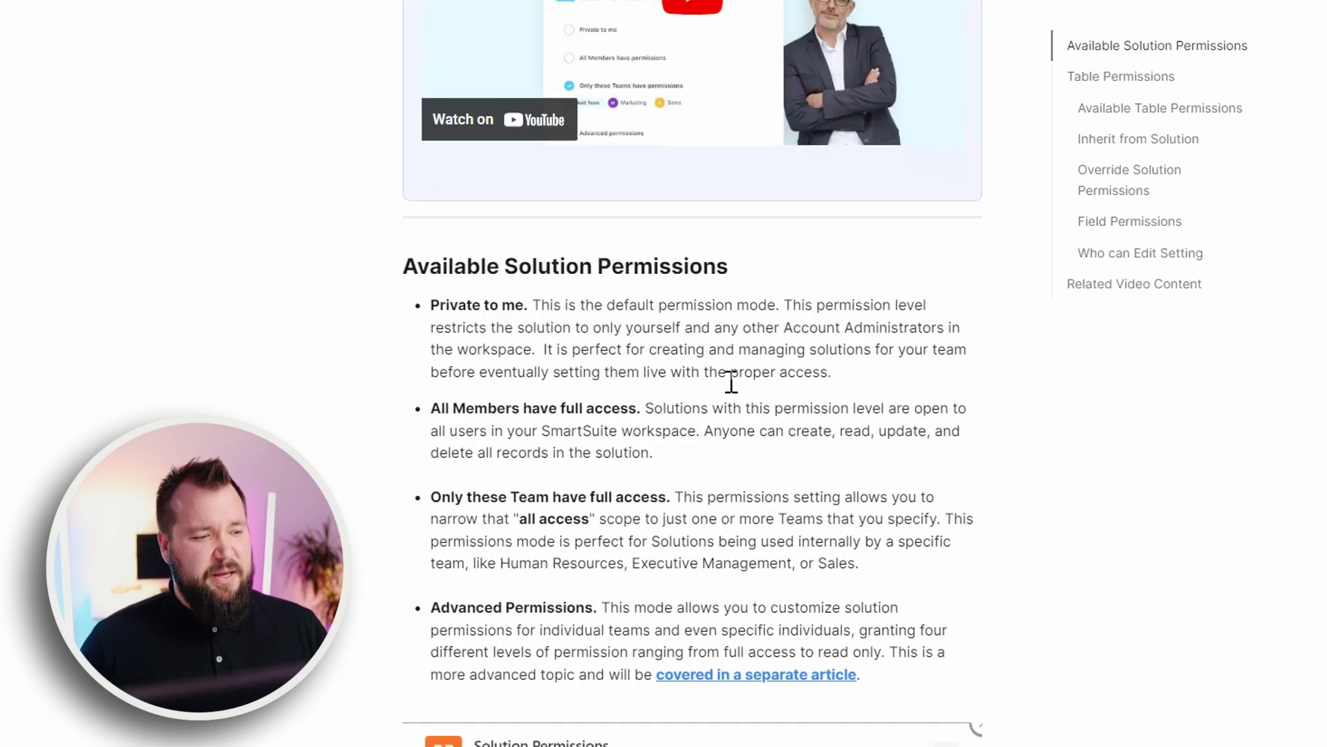
{"action": "scroll", "coordinate": [418, 332], "scroll_direction": "down", "scroll_amount": 4}
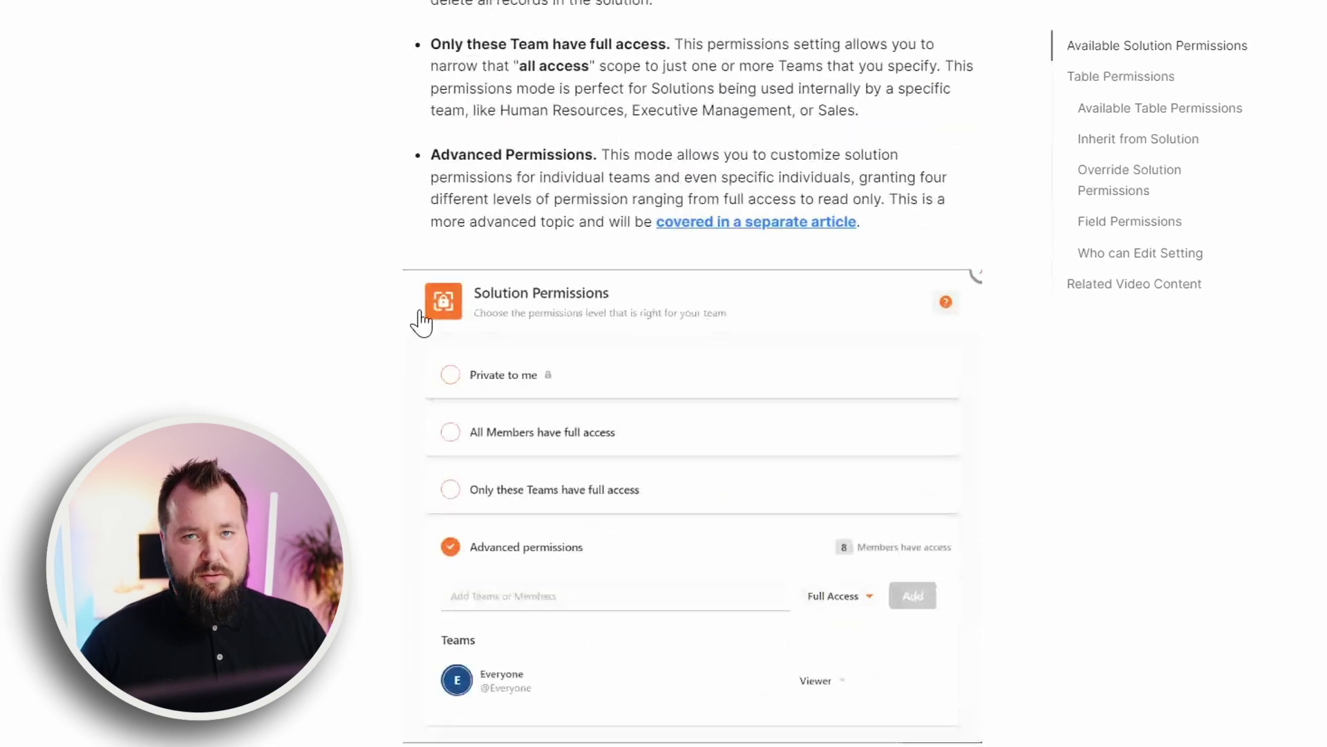